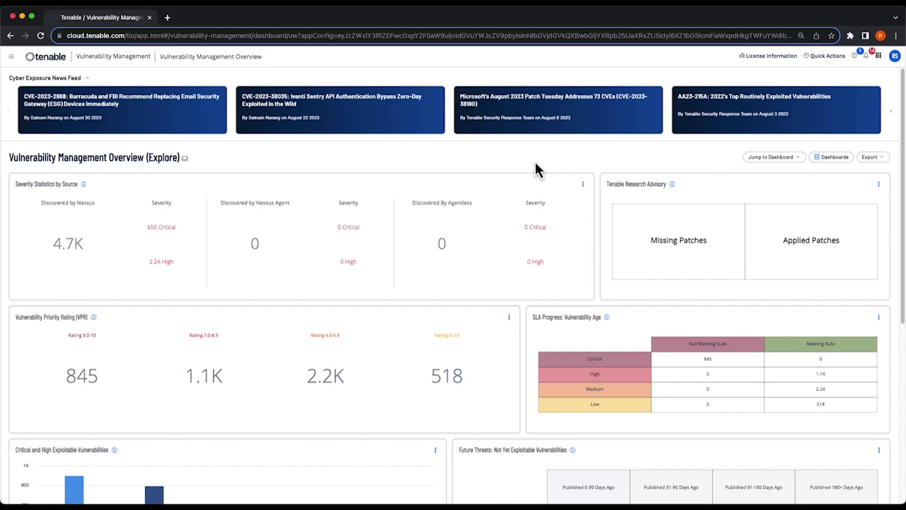
# Create a new custom dashboard from the Dashboards page
pyautogui.click(11, 57)
pyautogui.click(17, 76)
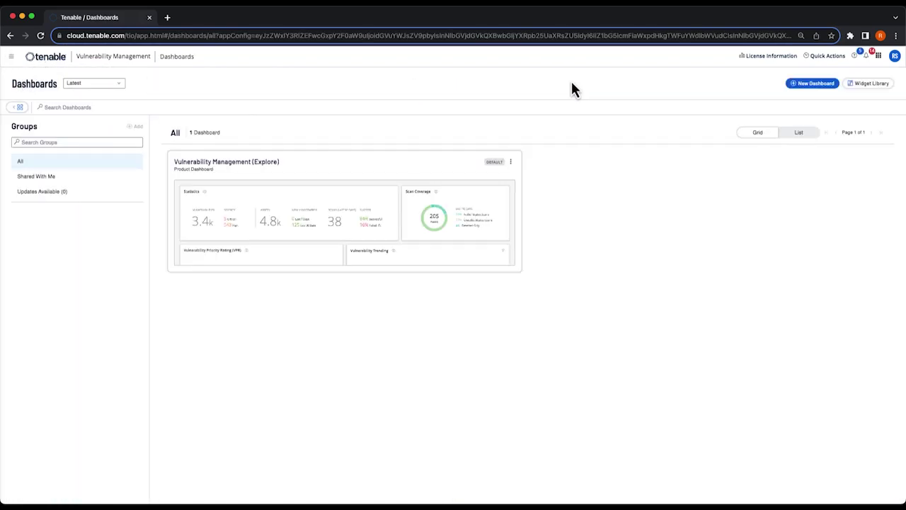
pyautogui.click(807, 84)
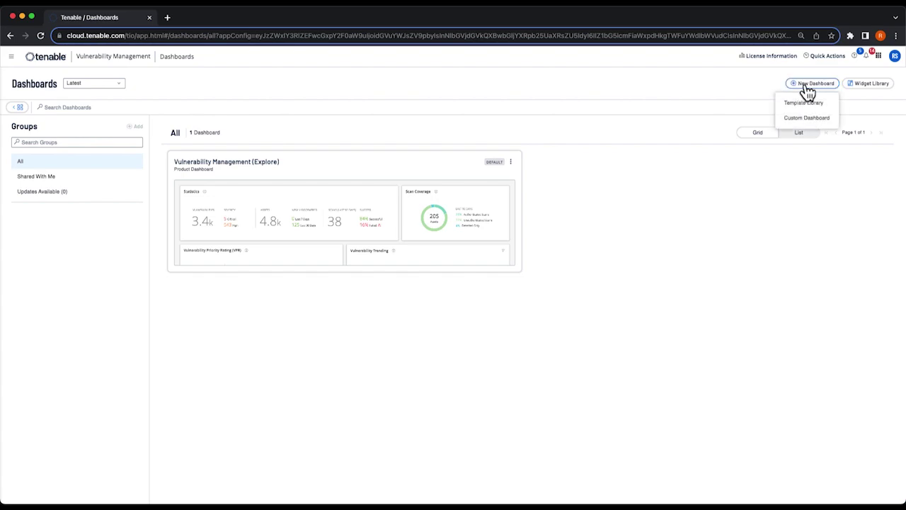
pyautogui.click(808, 119)
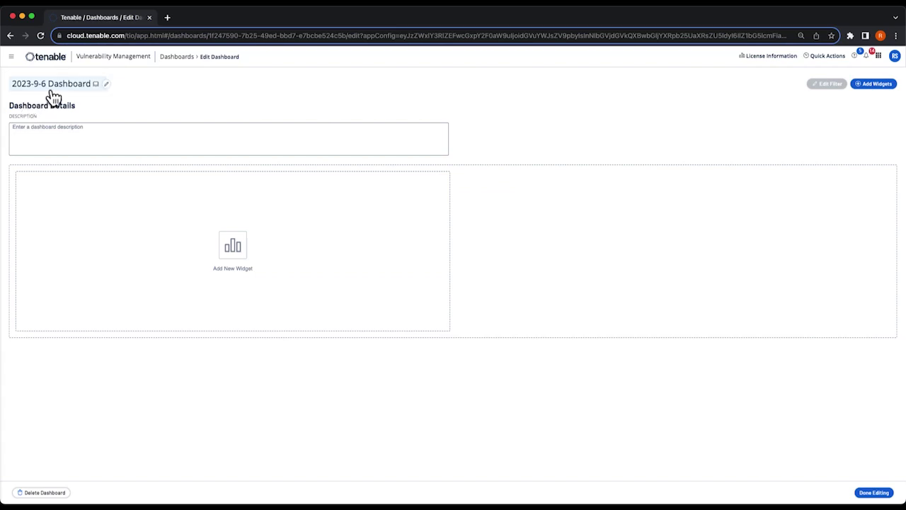
# Rename the new dashboard as Environment Overview
pyautogui.click(104, 86)
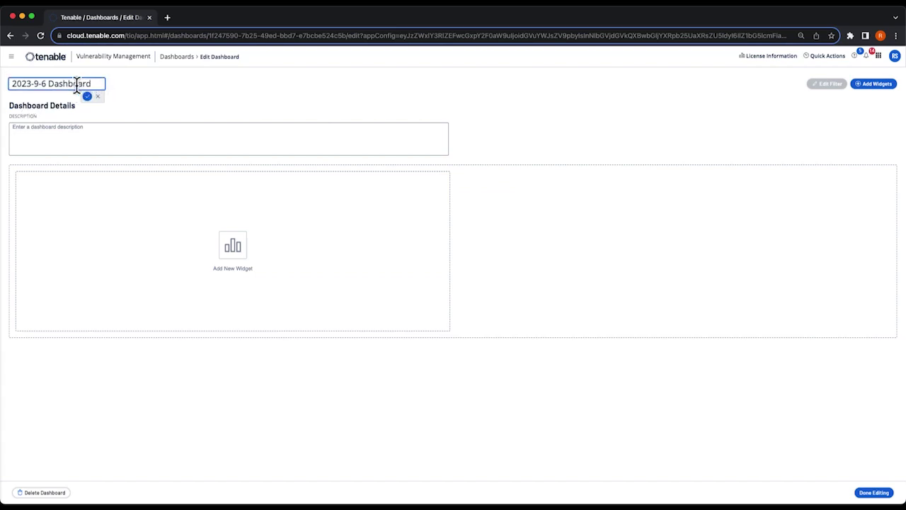
pyautogui.tripleClick(77, 85)
pyautogui.write('E')
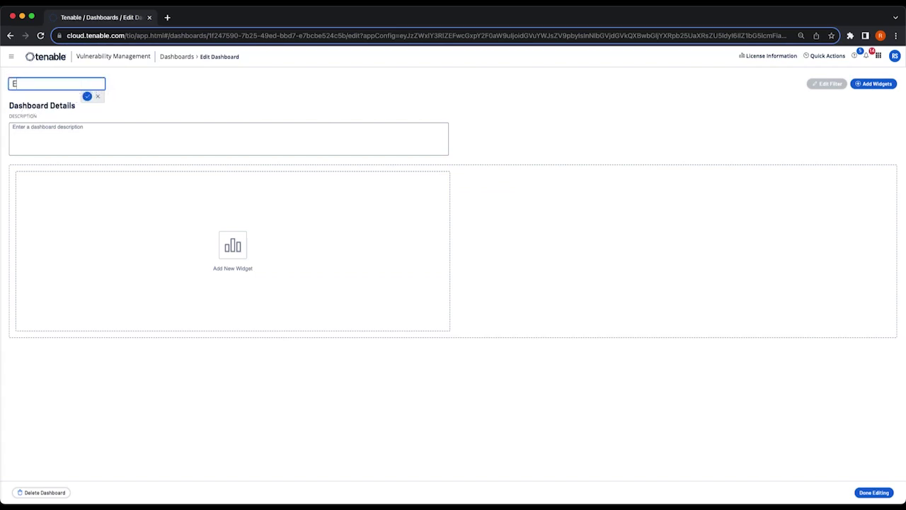
pyautogui.write('nvironment Overview')
pyautogui.click(86, 97)
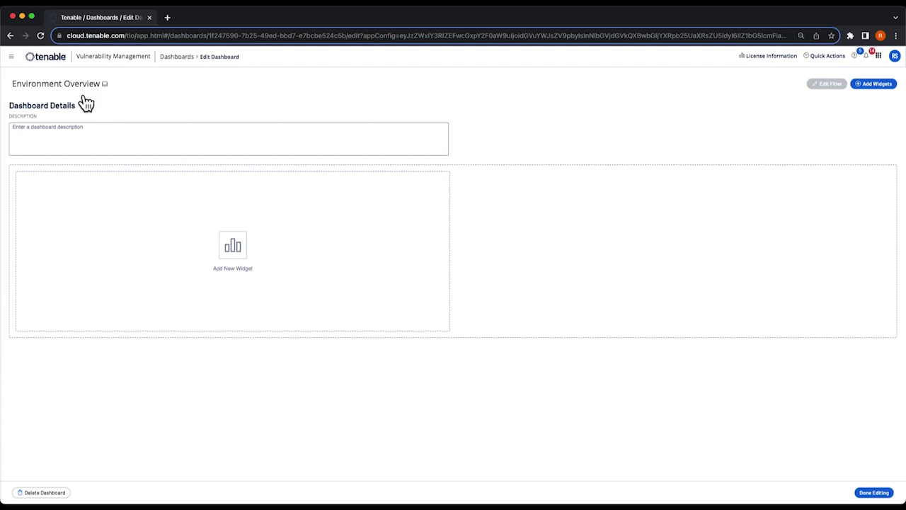
# Start a new custom widget on the dashboard with the Doughnut chart type and name it Operating Systems
pyautogui.moveTo(251, 210)
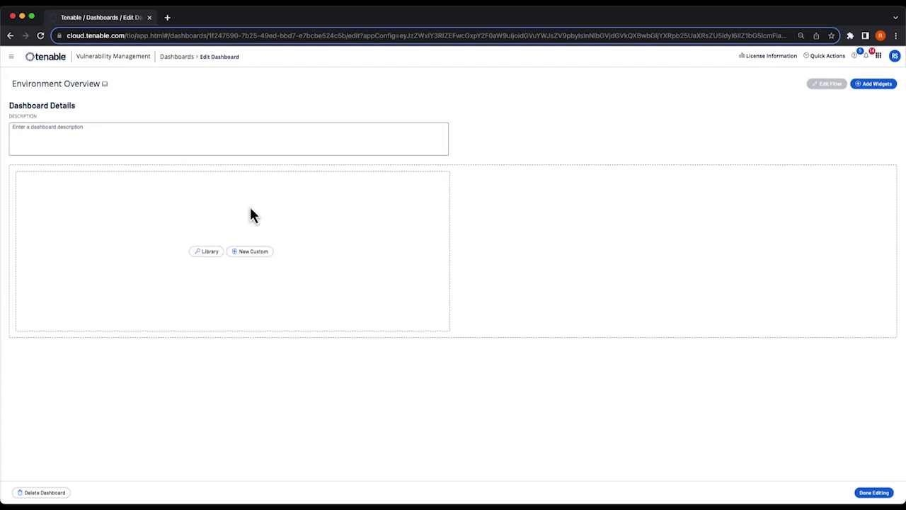
pyautogui.click(250, 255)
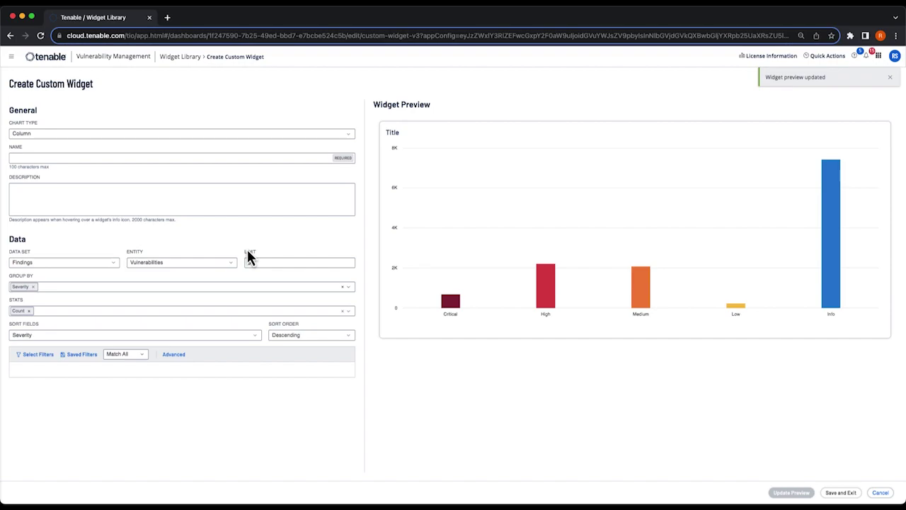
pyautogui.click(170, 137)
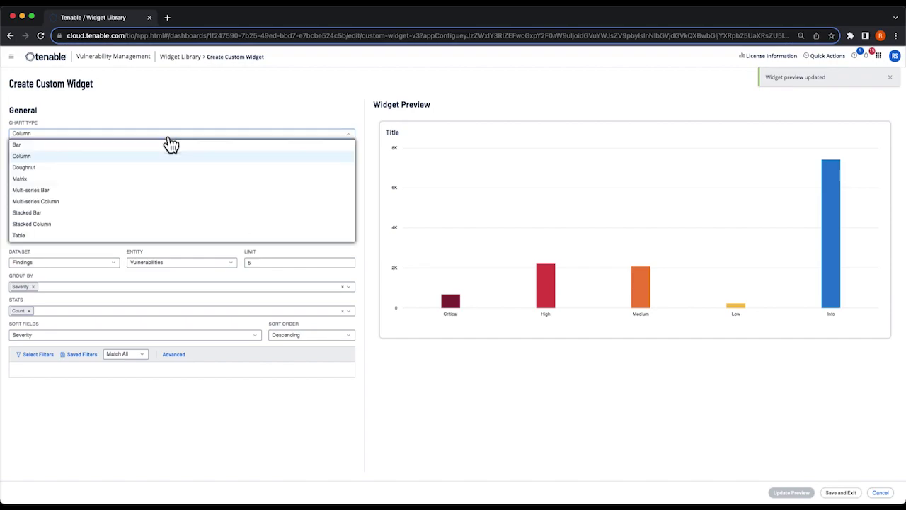
pyautogui.click(141, 167)
pyautogui.click(142, 161)
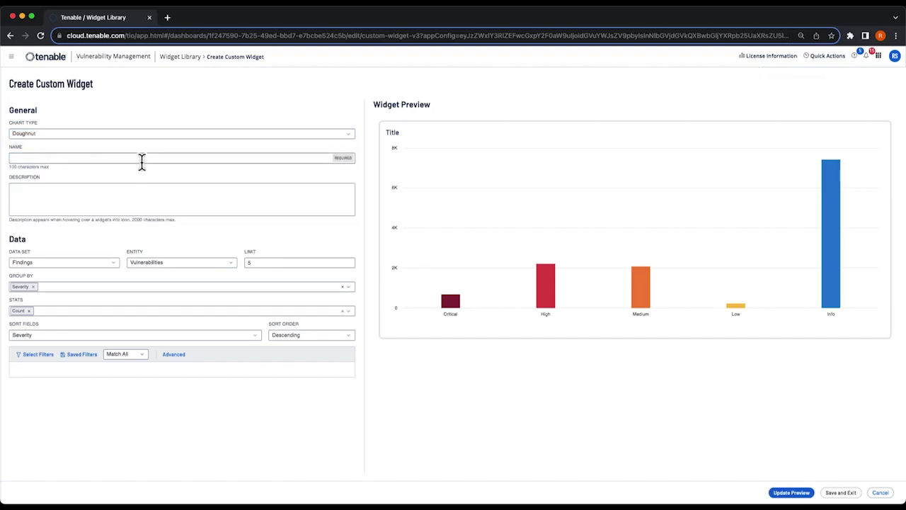
pyautogui.click(142, 158)
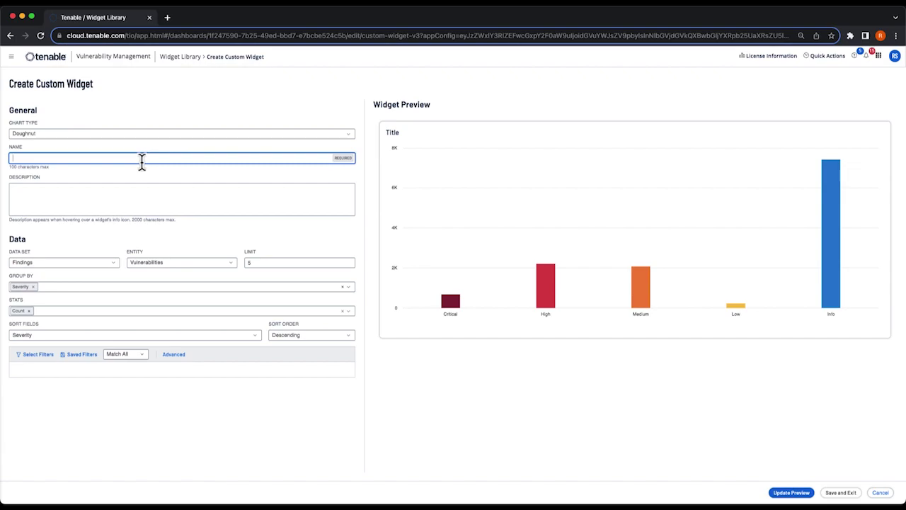
pyautogui.write('Operating Systems')
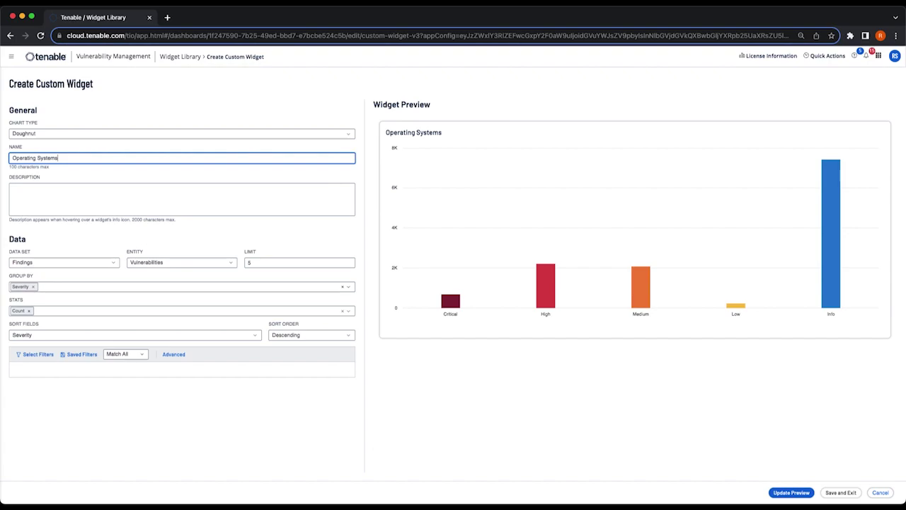
# Set the widget's data set to Assets with a limit of 10, grouped by Operating System
pyautogui.click(91, 266)
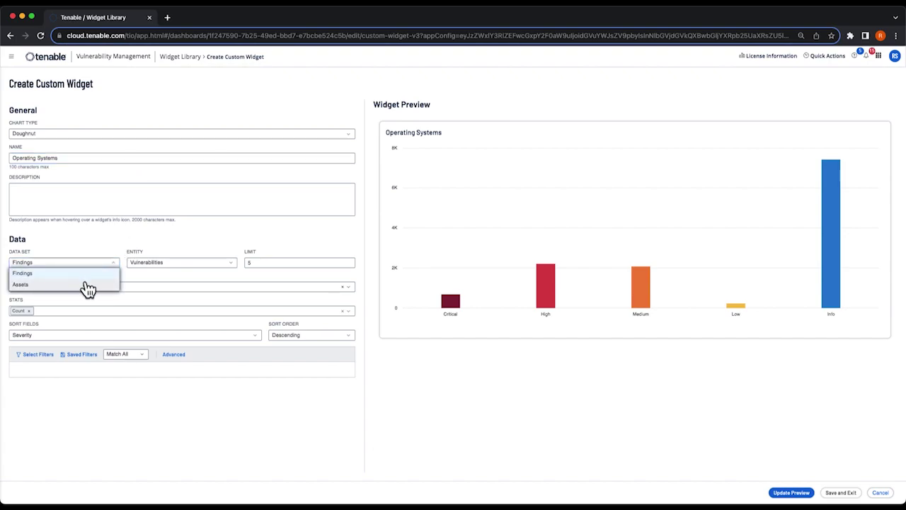
pyautogui.click(86, 284)
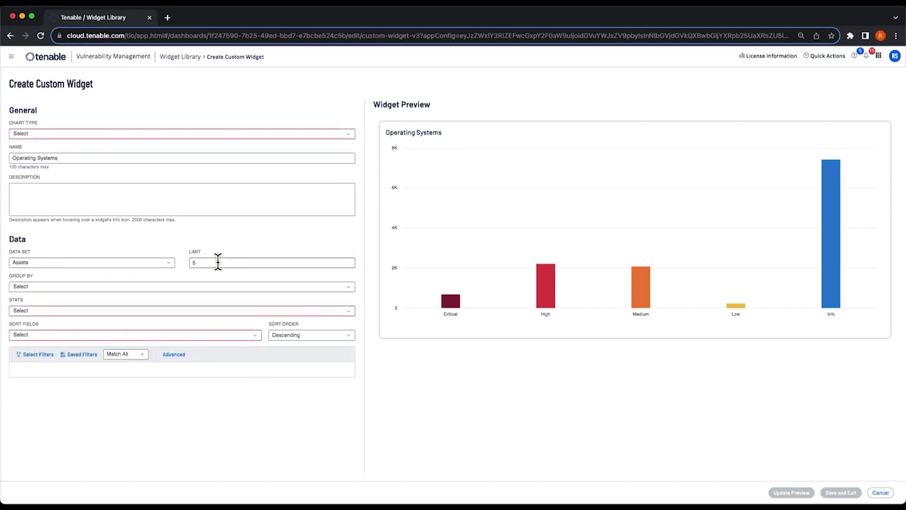
pyautogui.click(218, 262)
pyautogui.write('10')
pyautogui.click(119, 288)
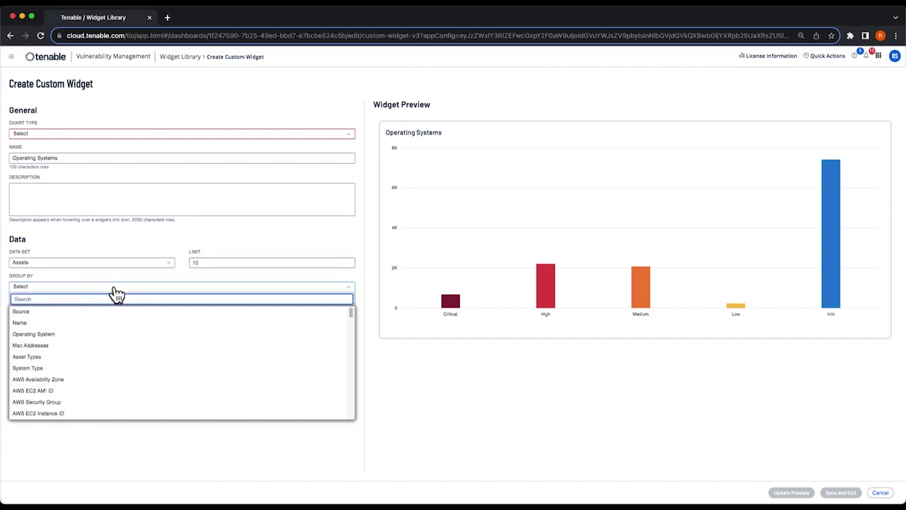
pyautogui.click(74, 335)
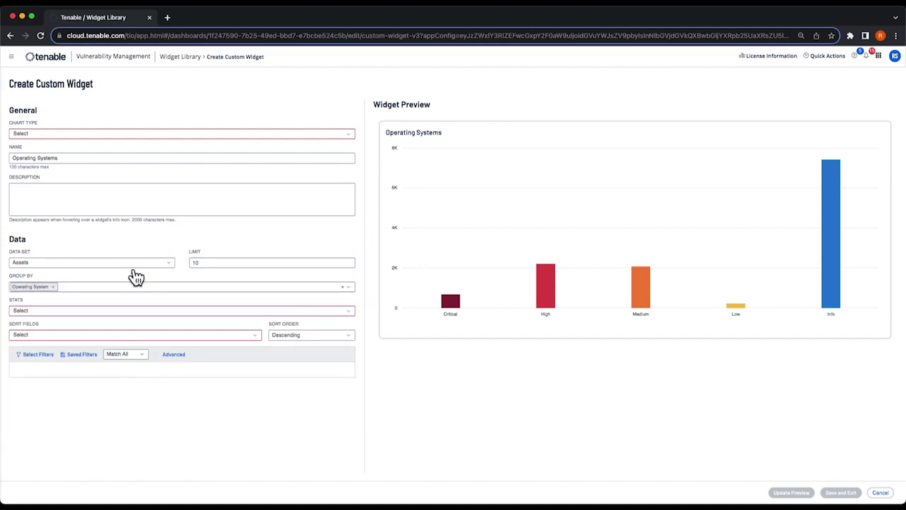
# Set the widget's stats to Count and its sort field to Operating System
pyautogui.click(75, 314)
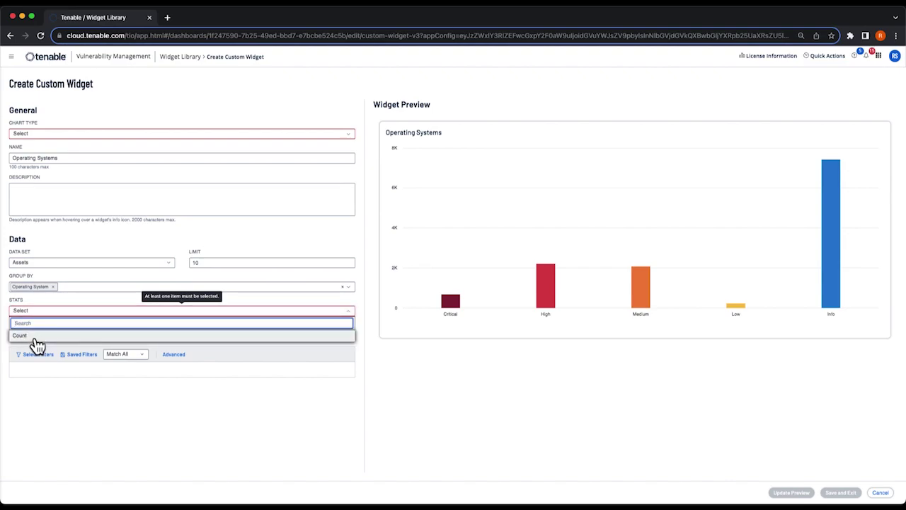
pyautogui.click(35, 337)
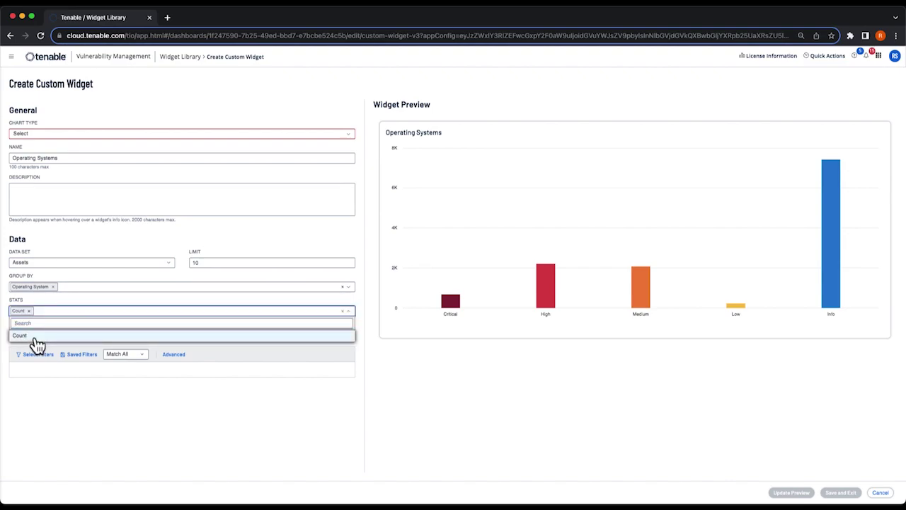
pyautogui.click(80, 307)
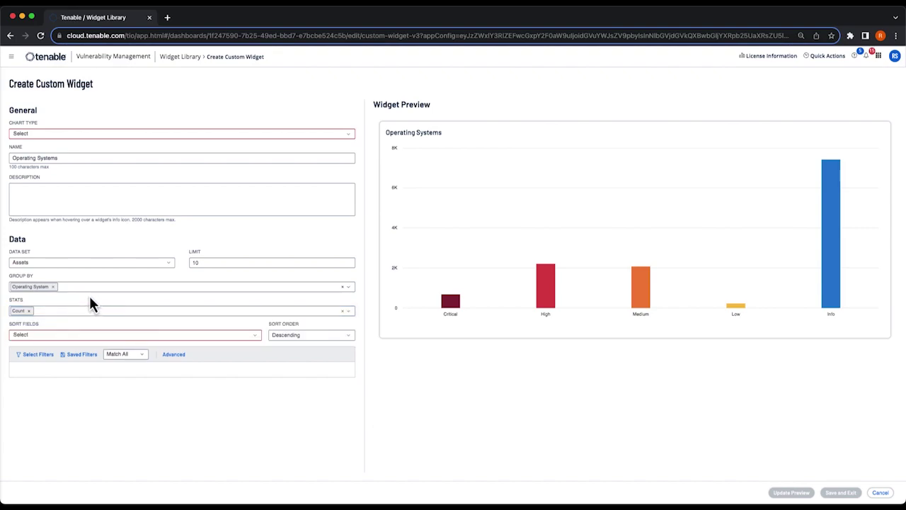
pyautogui.click(88, 336)
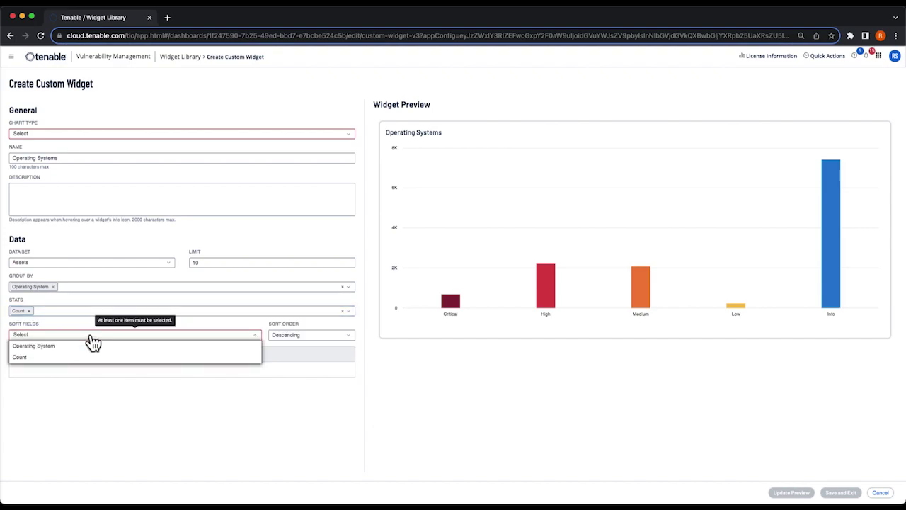
pyautogui.click(83, 346)
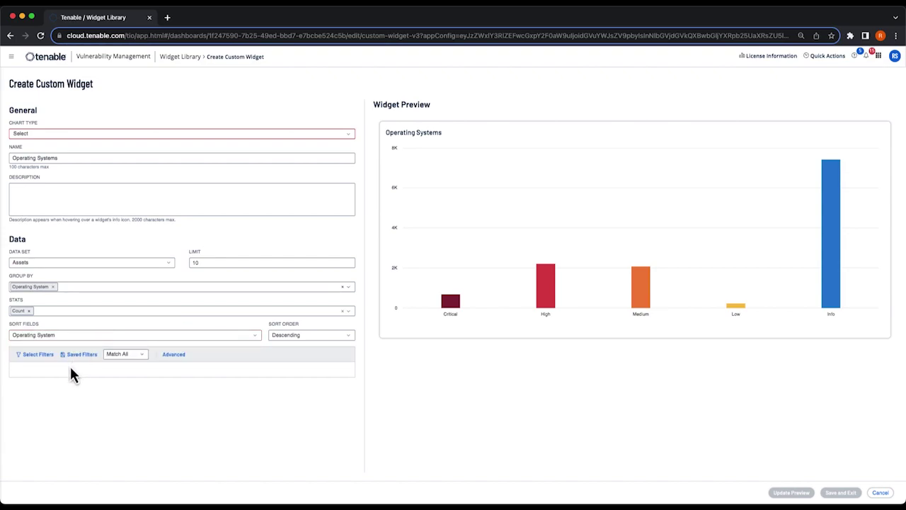
pyautogui.click(34, 361)
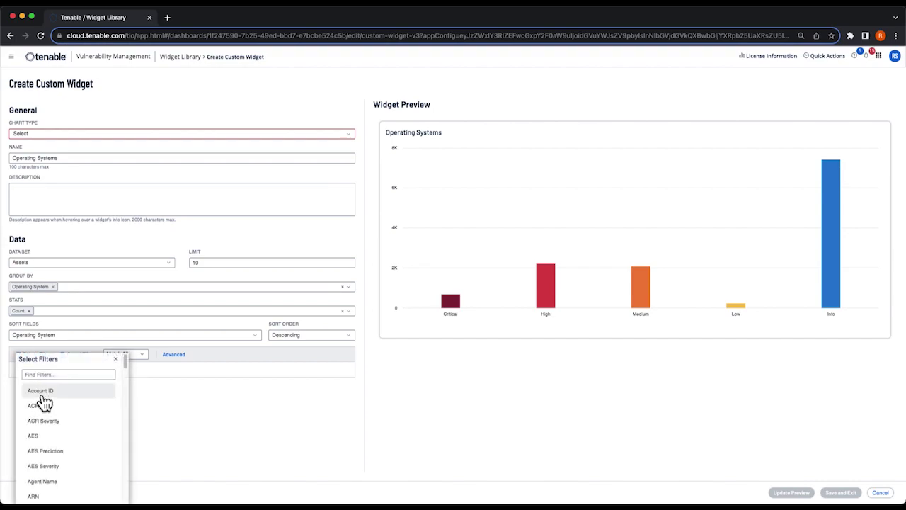
pyautogui.click(41, 393)
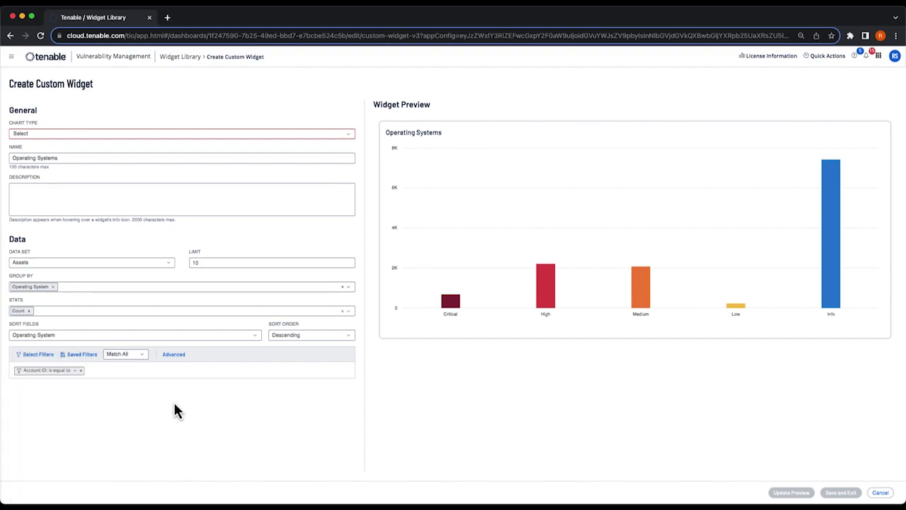
pyautogui.click(73, 371)
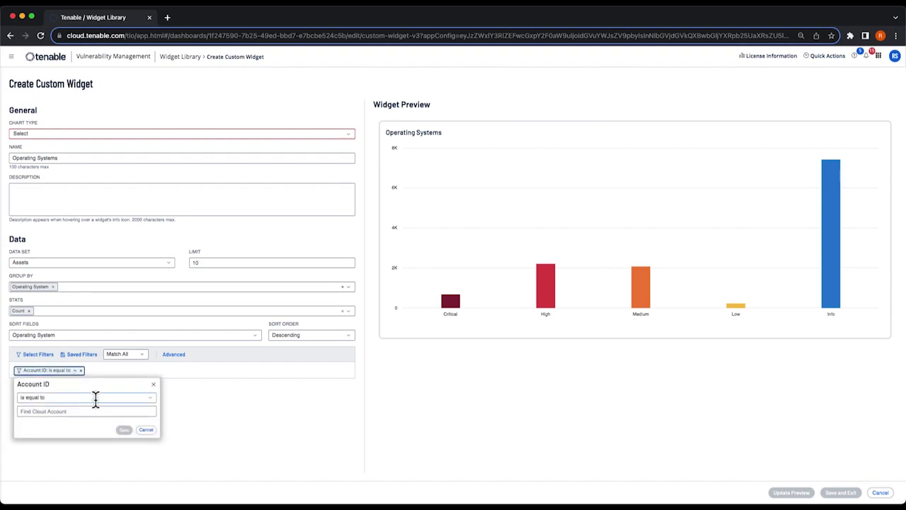
pyautogui.click(146, 430)
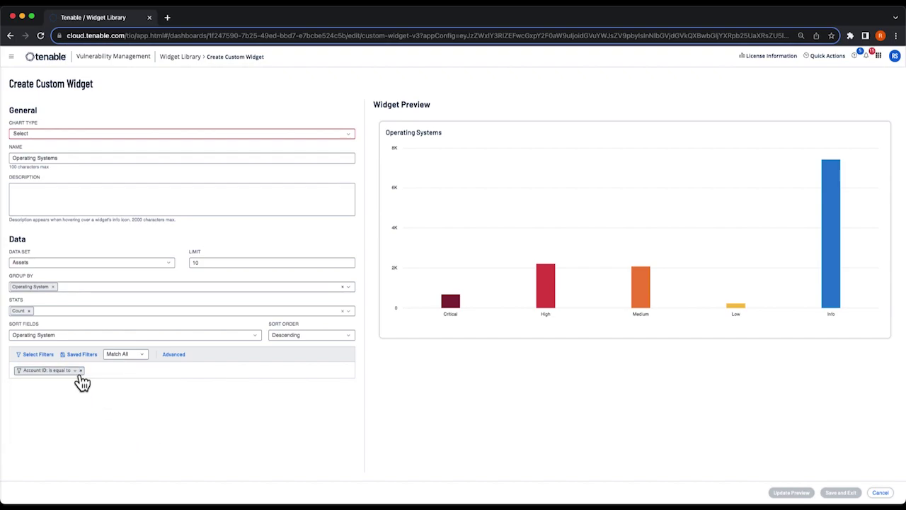
pyautogui.click(81, 370)
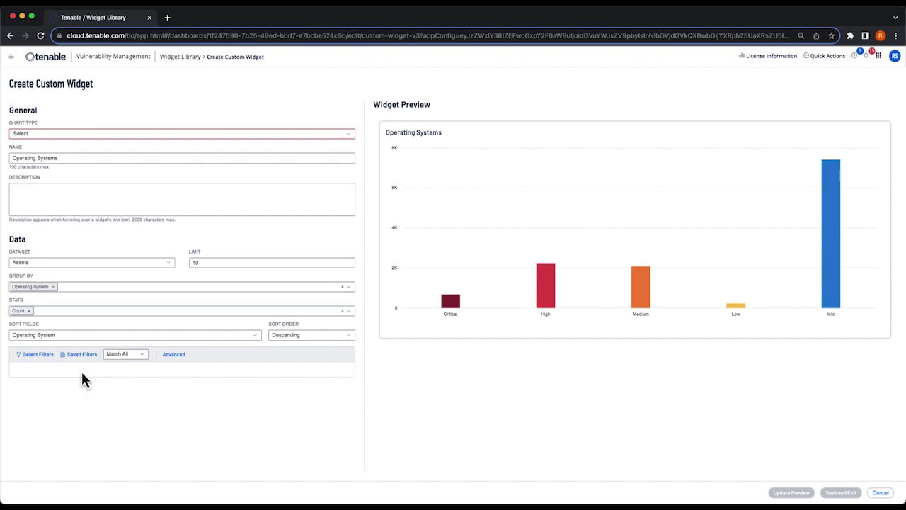
# Enter the advanced query: Operating System is equal to "windows server 2012" OR Operating System is equal to "windows server 2016" OR Operating System is equal to "linux"
pyautogui.click(174, 355)
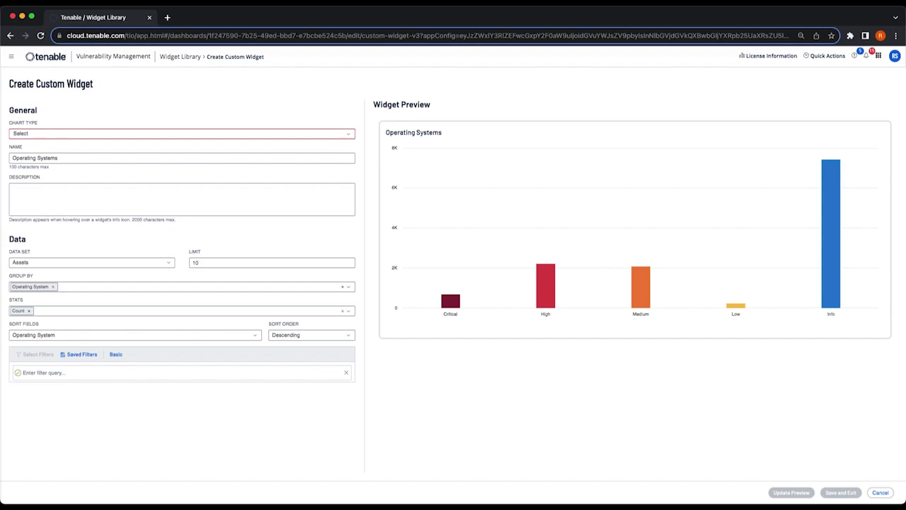
pyautogui.click(228, 375)
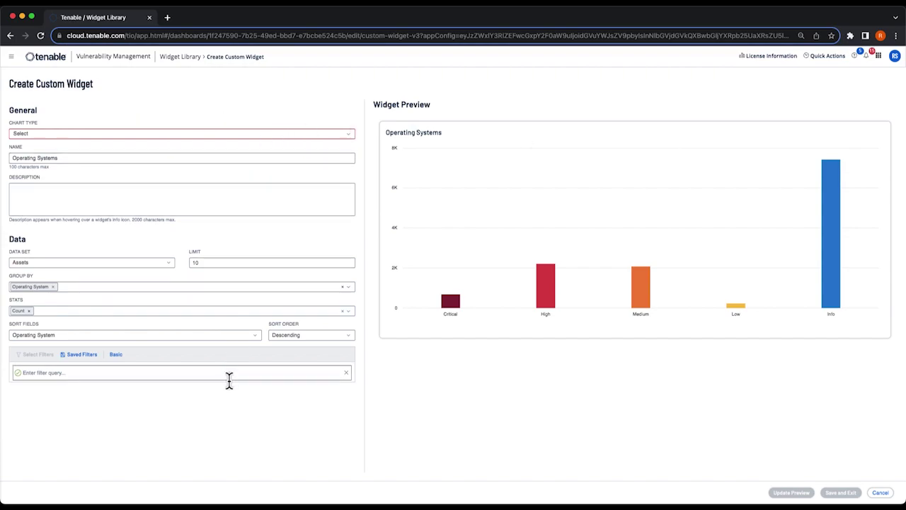
pyautogui.write('Operating System is equal to "windows server 2012" OR Operating System is equal to "windows server 2016" OR Operating System is equal to "linux"')
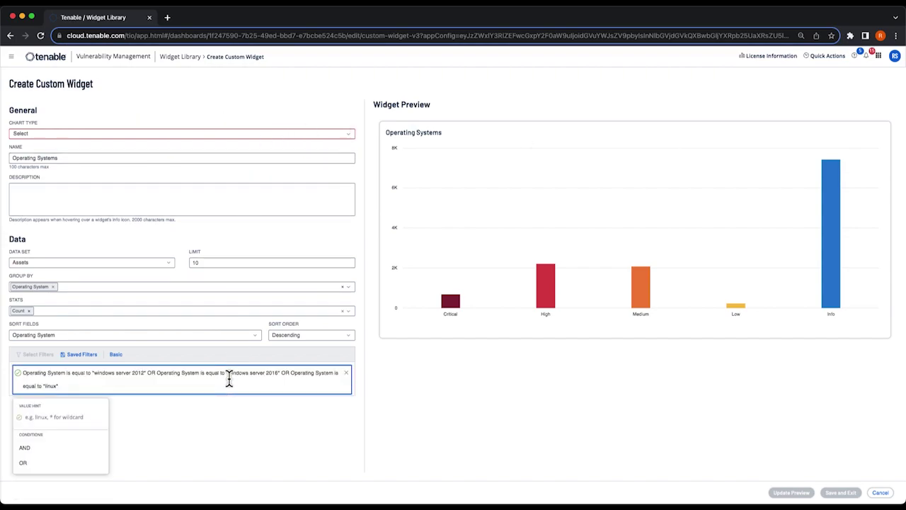
pyautogui.click(233, 423)
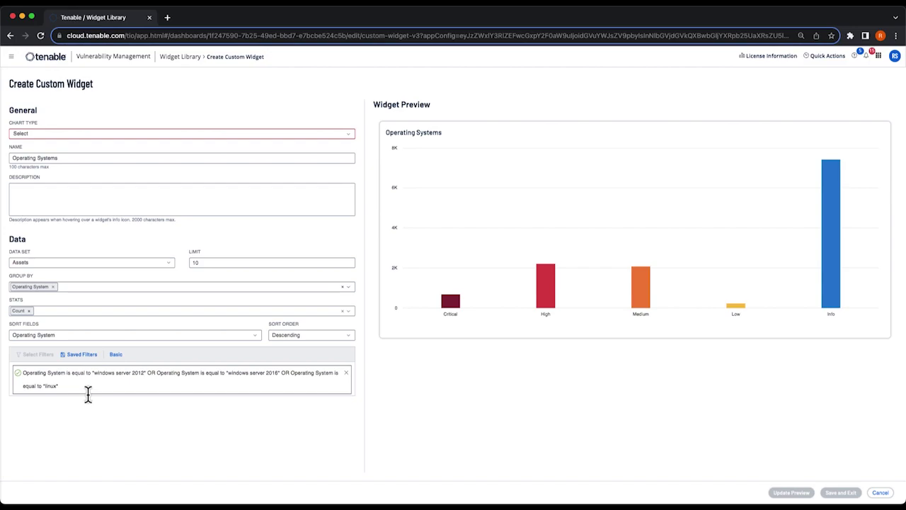
# Set the chart type to Doughnut, refresh the widget preview, and save the widget to the dashboard
pyautogui.click(69, 136)
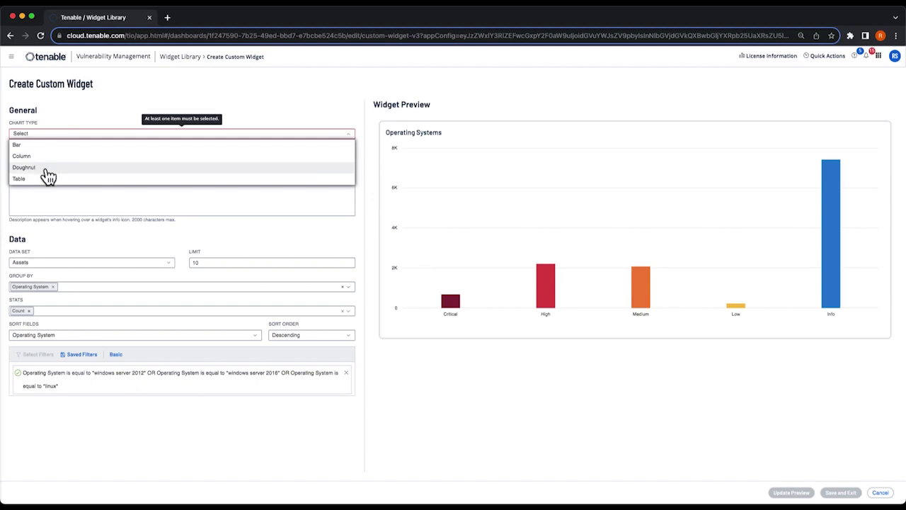
pyautogui.click(23, 168)
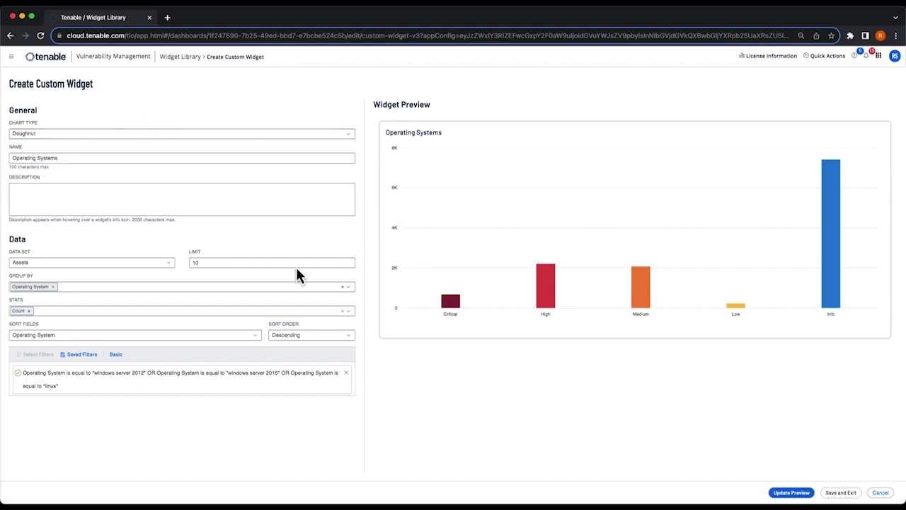
pyautogui.click(784, 493)
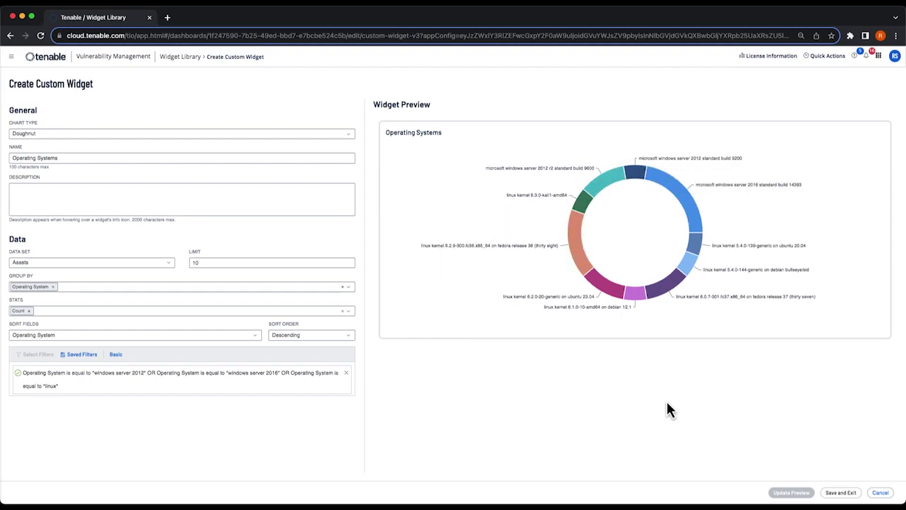
pyautogui.click(839, 493)
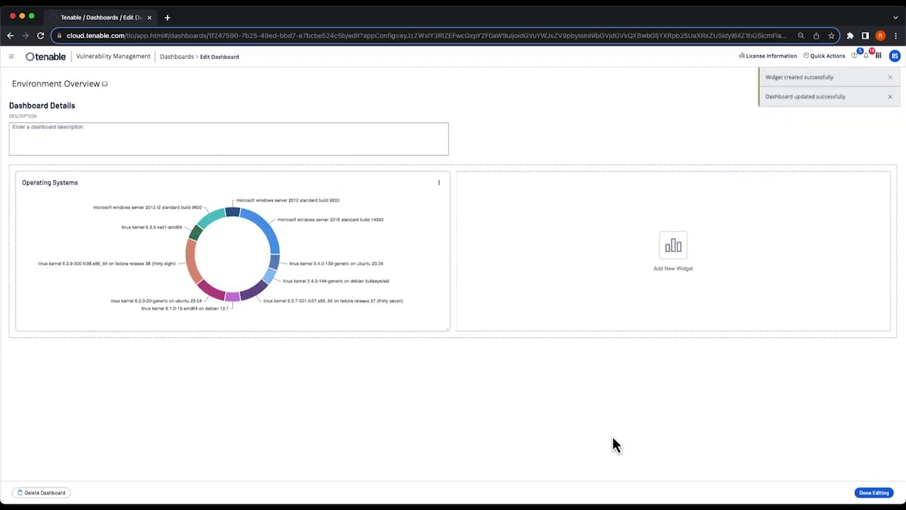
# Add a new custom widget to the dashboard with chart type Table and the name "Vulnerabilities by Severity"
pyautogui.moveTo(659, 293)
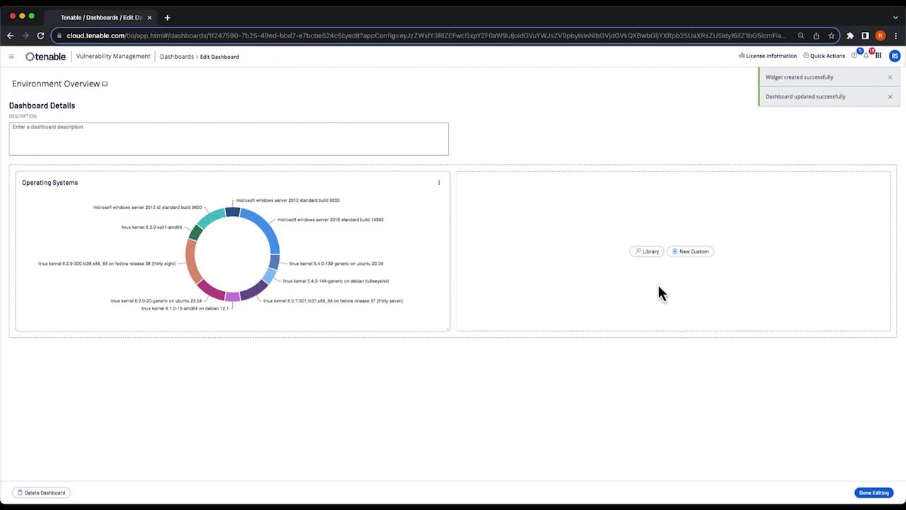
pyautogui.click(690, 252)
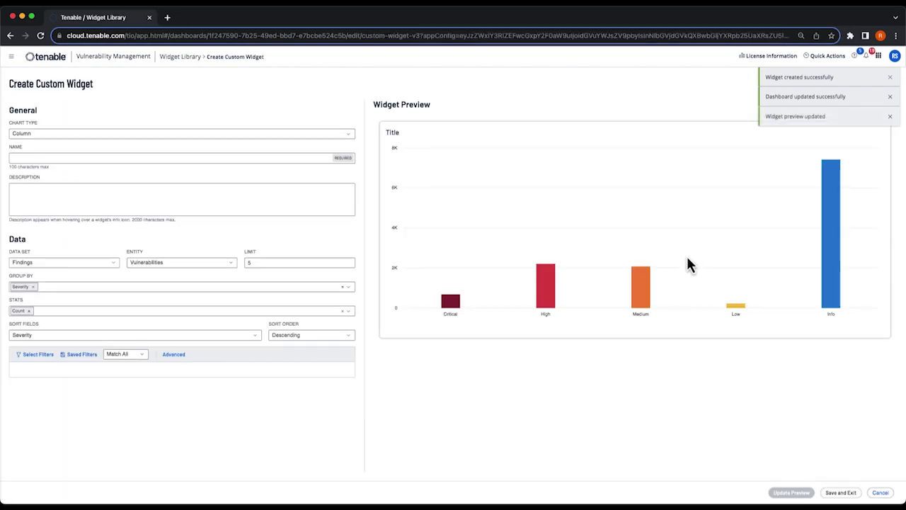
pyautogui.click(201, 138)
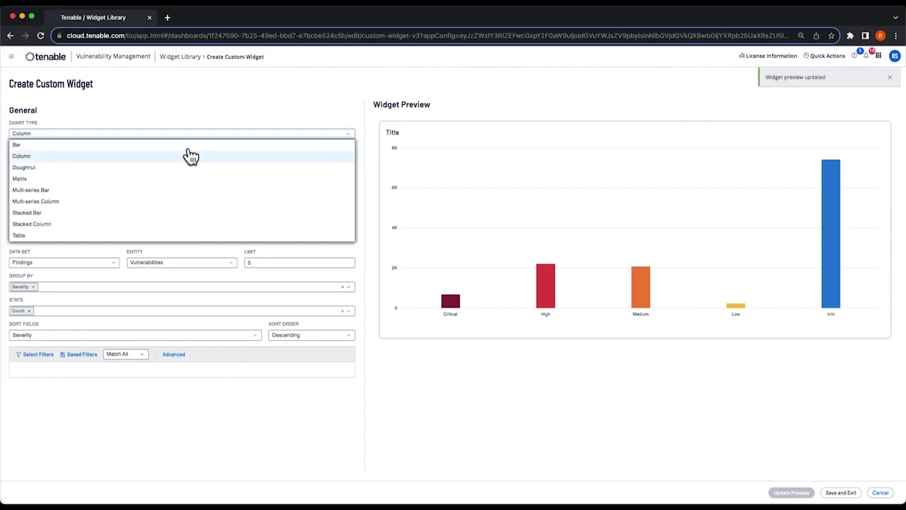
pyautogui.click(72, 235)
pyautogui.click(80, 158)
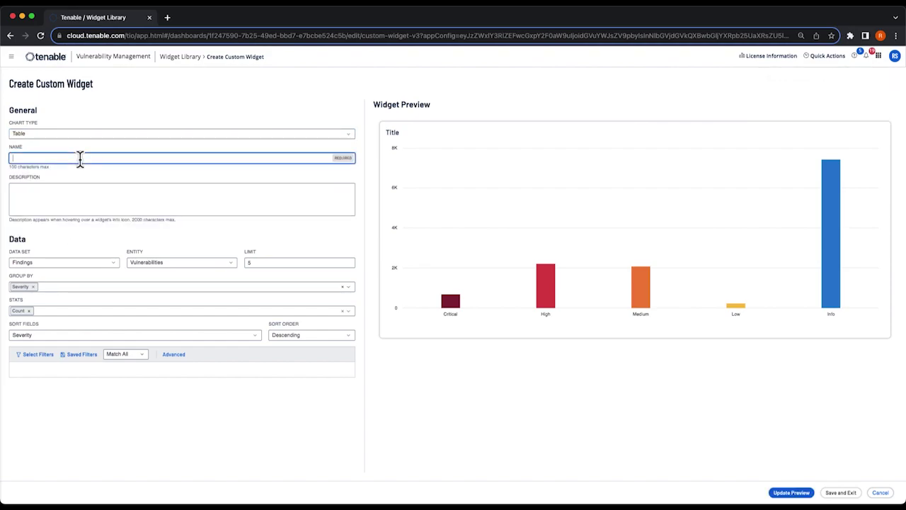
pyautogui.write('Vulnerabilities ')
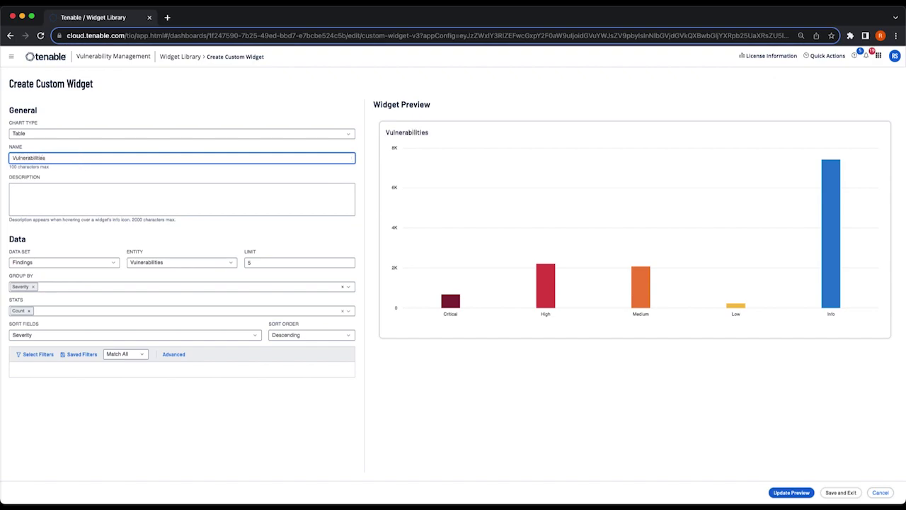
pyautogui.write('by Severity')
pyautogui.click(113, 237)
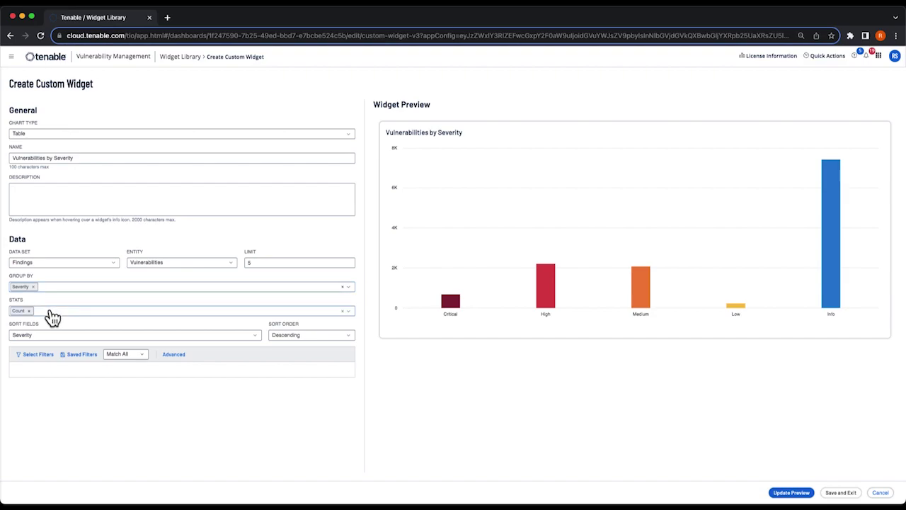
# Add a State filter to the widget, set to is not equal to Fixed
pyautogui.click(37, 358)
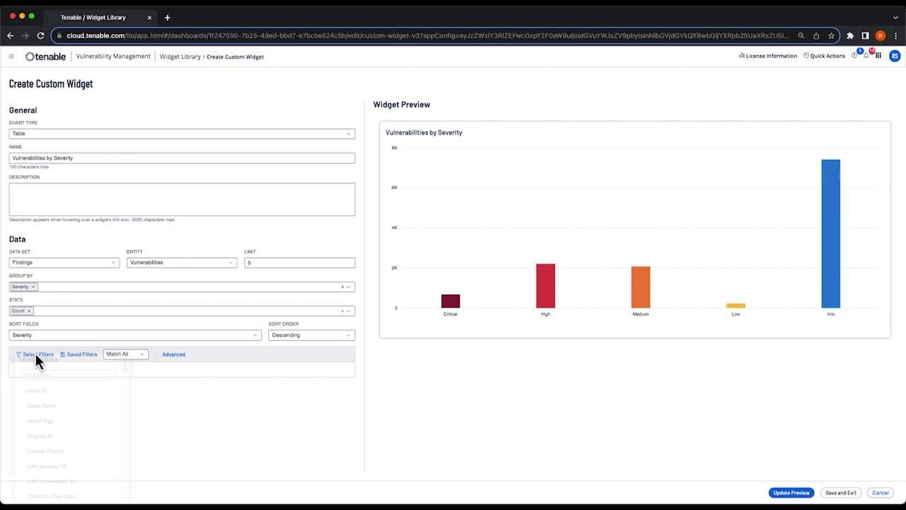
pyautogui.click(39, 376)
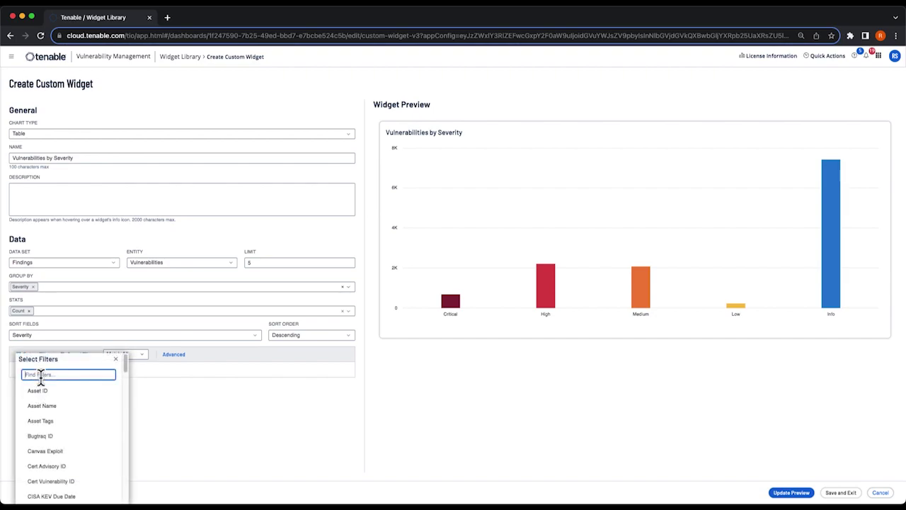
pyautogui.write('state')
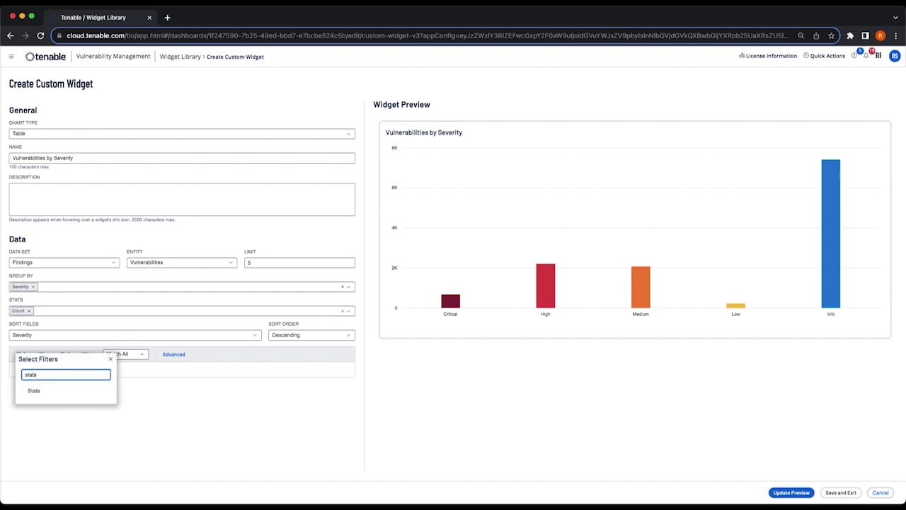
pyautogui.click(45, 394)
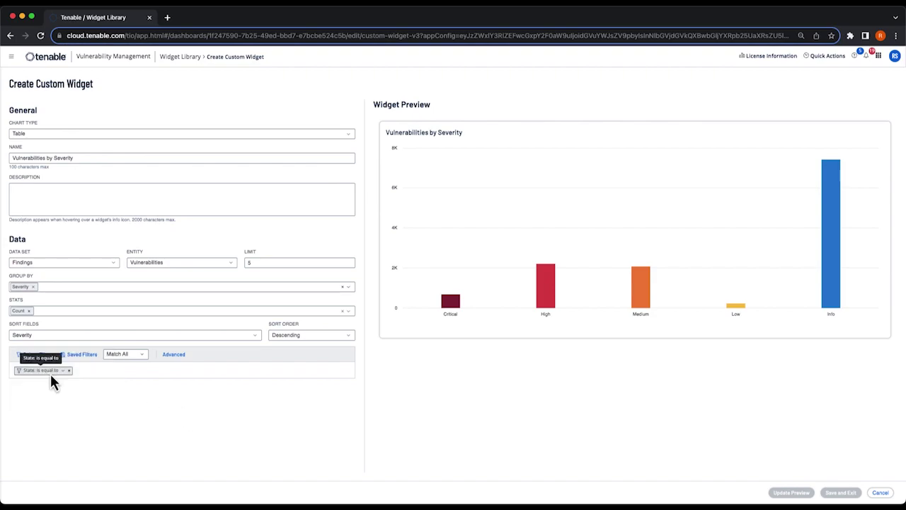
pyautogui.click(62, 375)
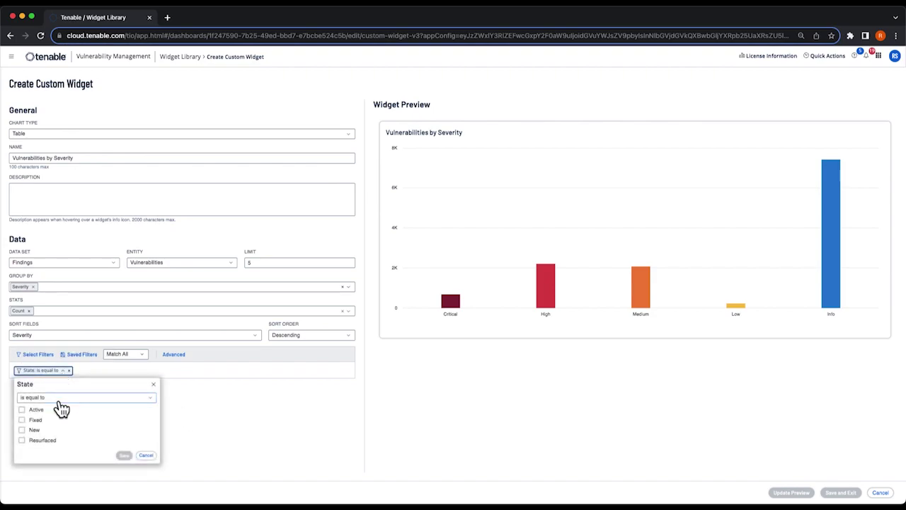
pyautogui.click(61, 400)
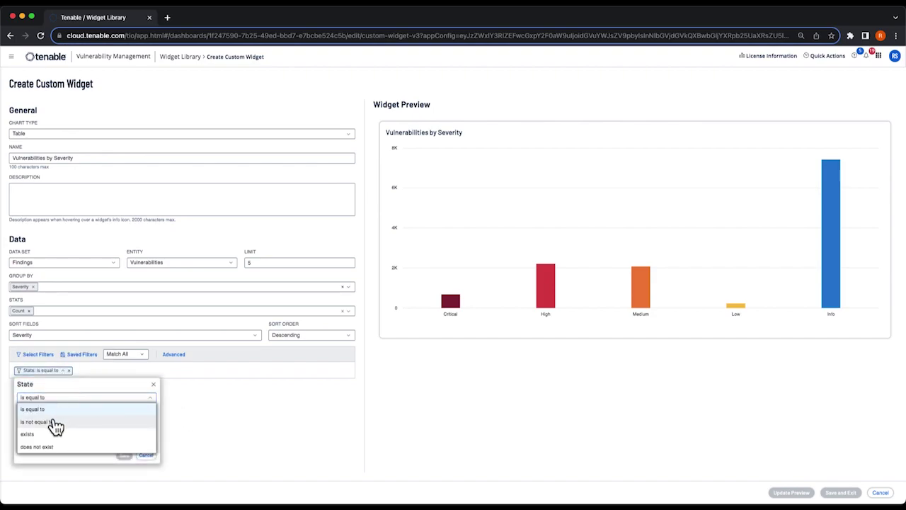
pyautogui.click(55, 420)
pyautogui.click(20, 421)
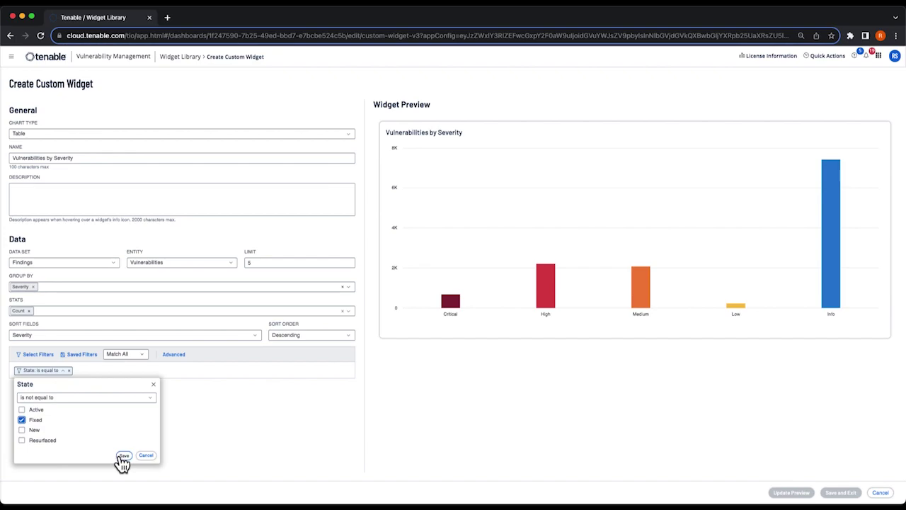
pyautogui.click(123, 455)
# Refresh the preview of the Vulnerabilities by Severity table and save the widget to the dashboard
pyautogui.click(788, 493)
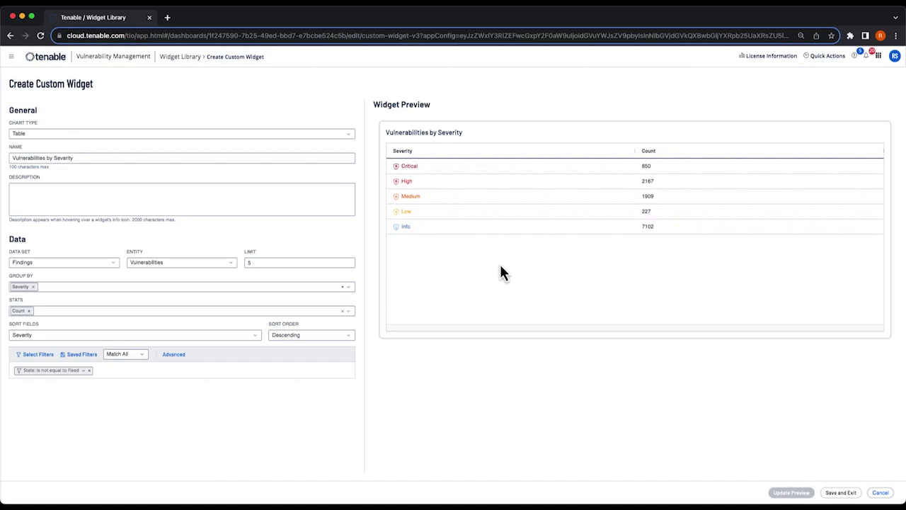
pyautogui.click(848, 498)
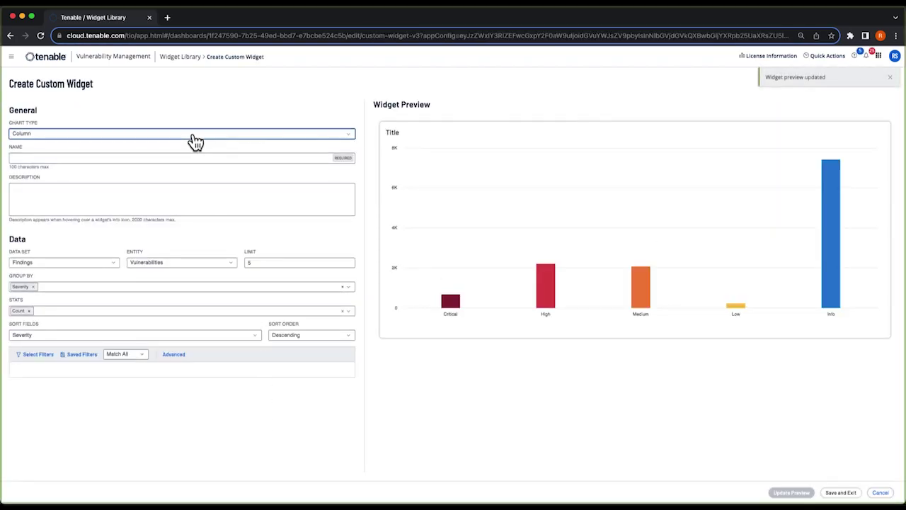
# Set the next custom widget's chart type to Table and name it "Vulnerabilities by Plugin"
pyautogui.click(195, 141)
pyautogui.click(97, 235)
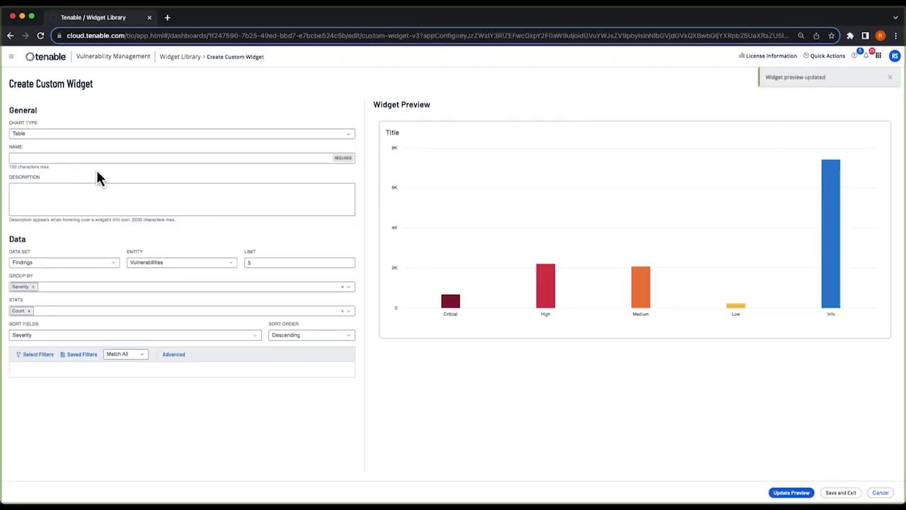
pyautogui.click(97, 158)
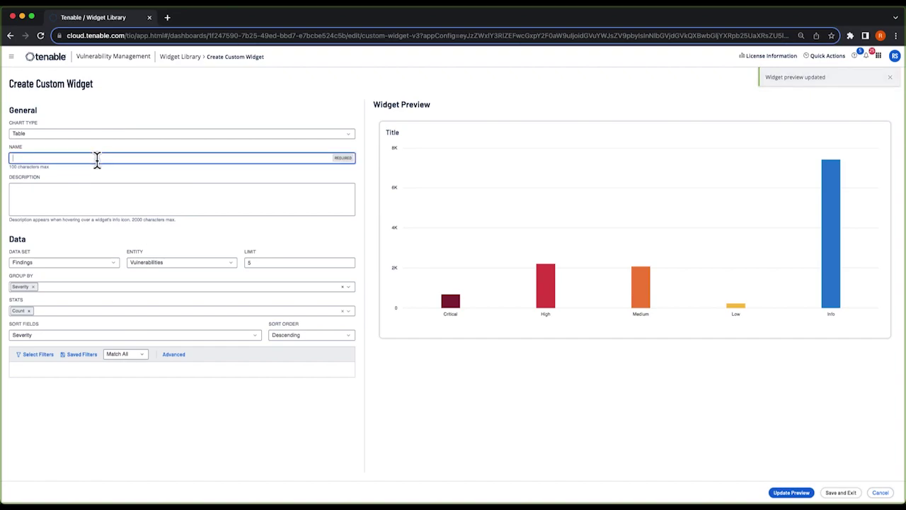
pyautogui.write('Vulnera')
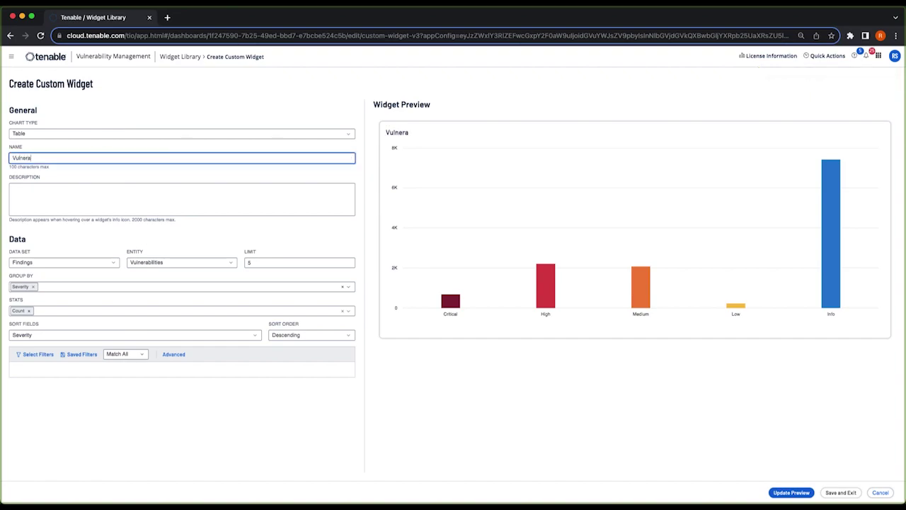
pyautogui.write('bilities by Plugin')
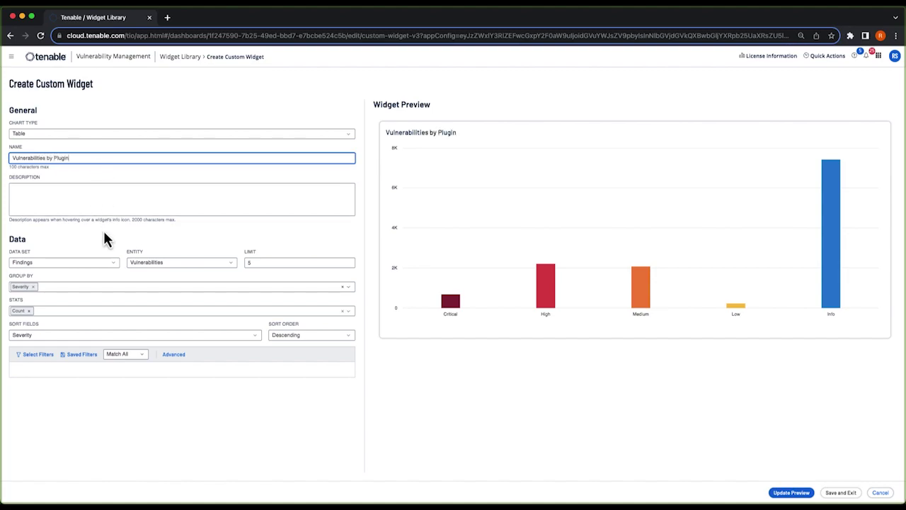
# Set the widget's limit to 20 and replace the Severity grouping with Plugin ID
pyautogui.doubleClick(265, 263)
pyautogui.write('20')
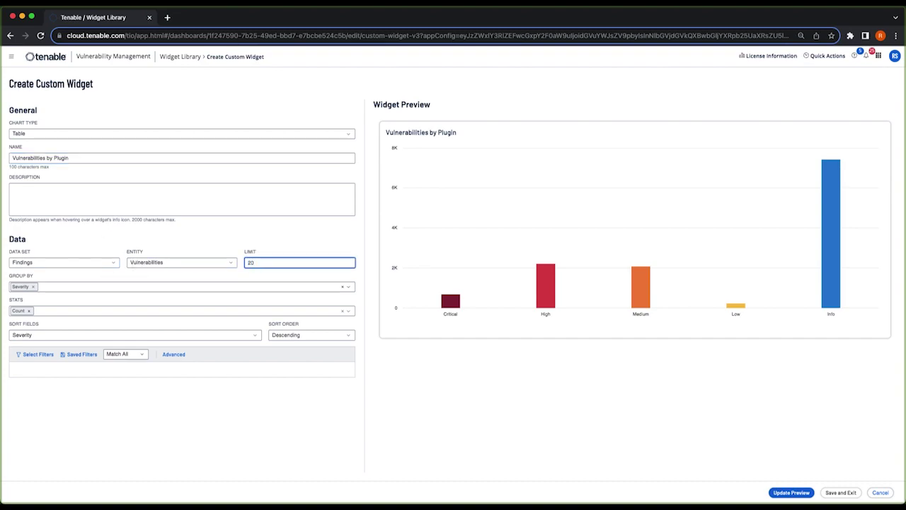
pyautogui.click(33, 287)
pyautogui.click(49, 290)
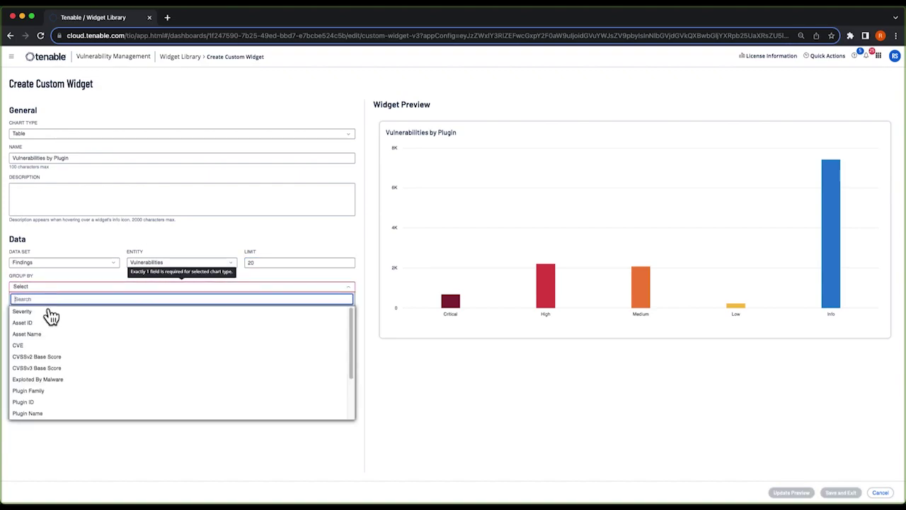
pyautogui.click(41, 405)
pyautogui.click(101, 488)
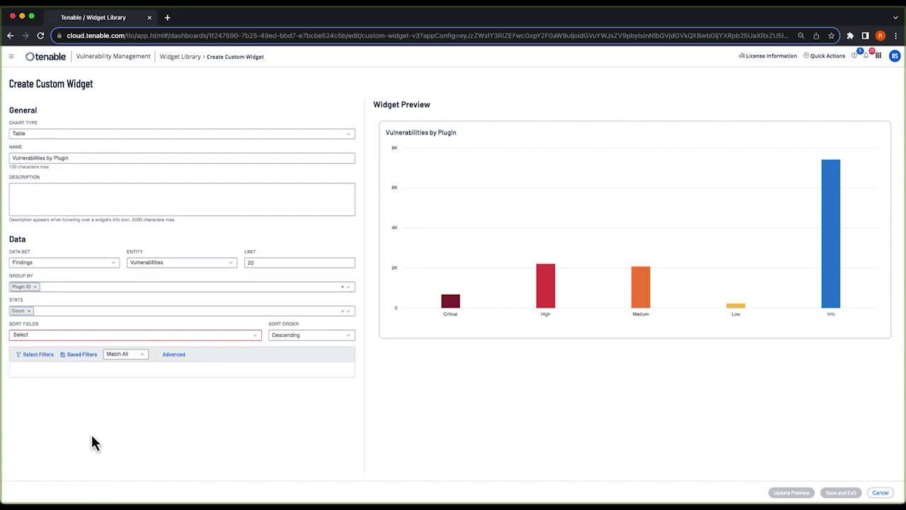
# Add First Value of Plugin Name and Last Value of Severity to the widget's stats, and set the sort field to Count
pyautogui.click(55, 319)
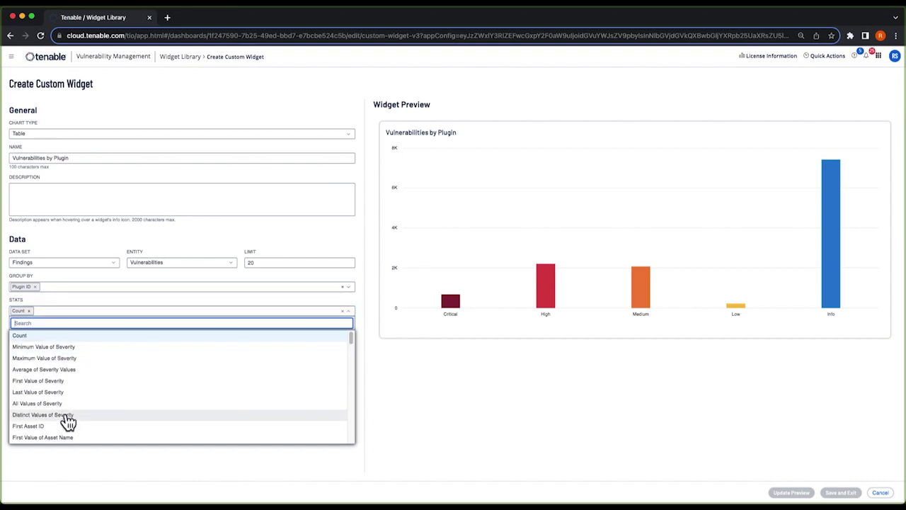
pyautogui.scroll(-10, 67, 419)
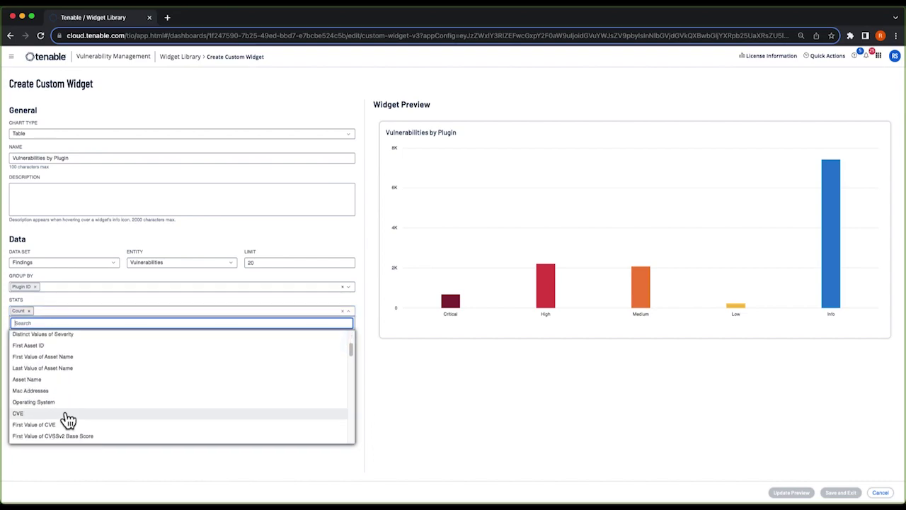
pyautogui.scroll(-5, 67, 419)
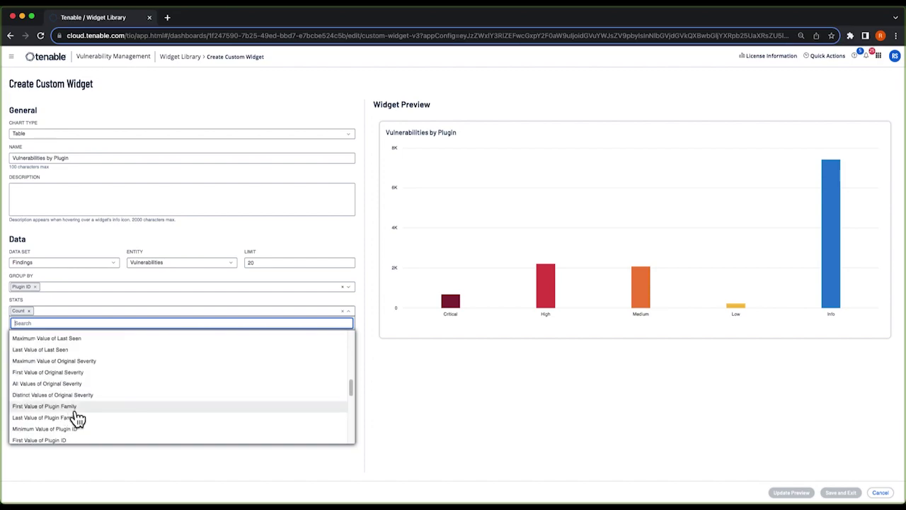
pyautogui.scroll(-3, 104, 417)
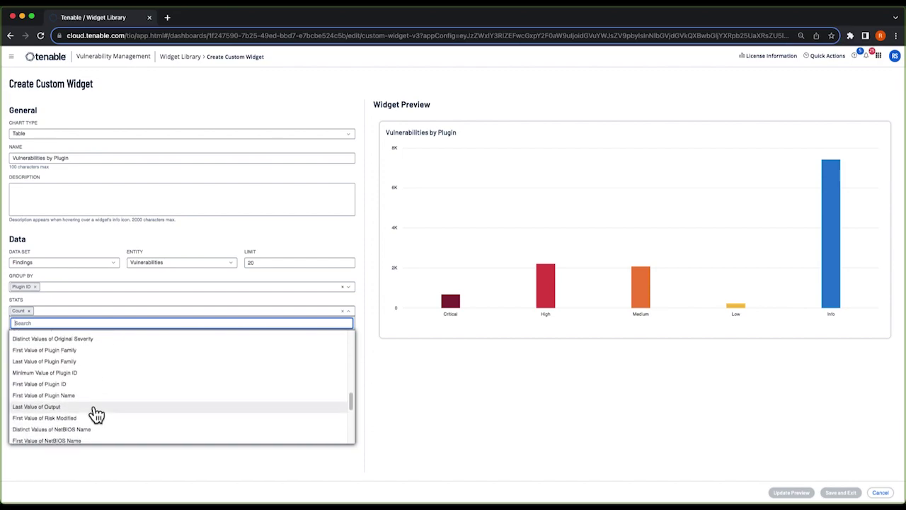
pyautogui.click(66, 400)
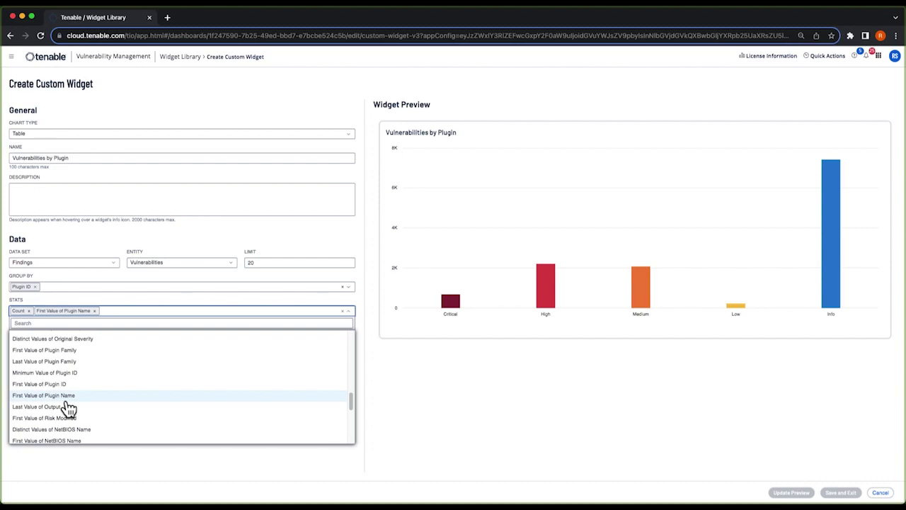
pyautogui.click(135, 322)
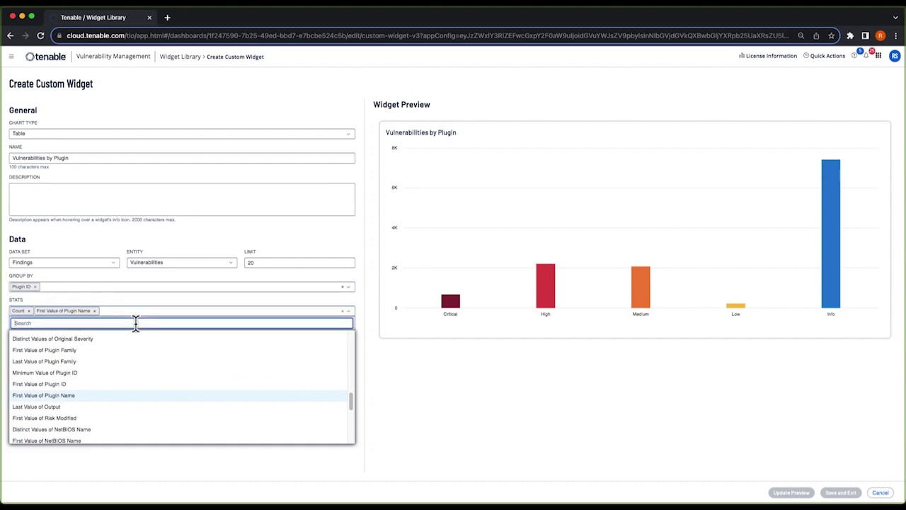
pyautogui.write('sever')
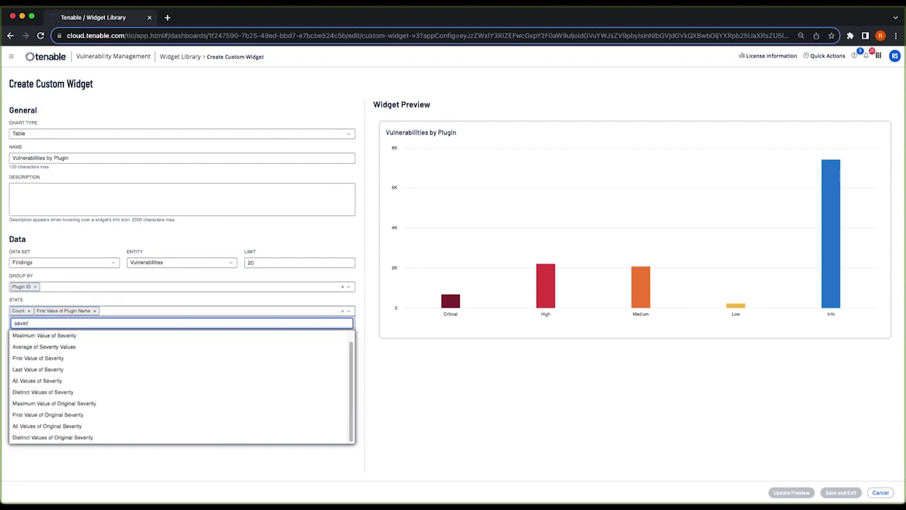
pyautogui.click(58, 369)
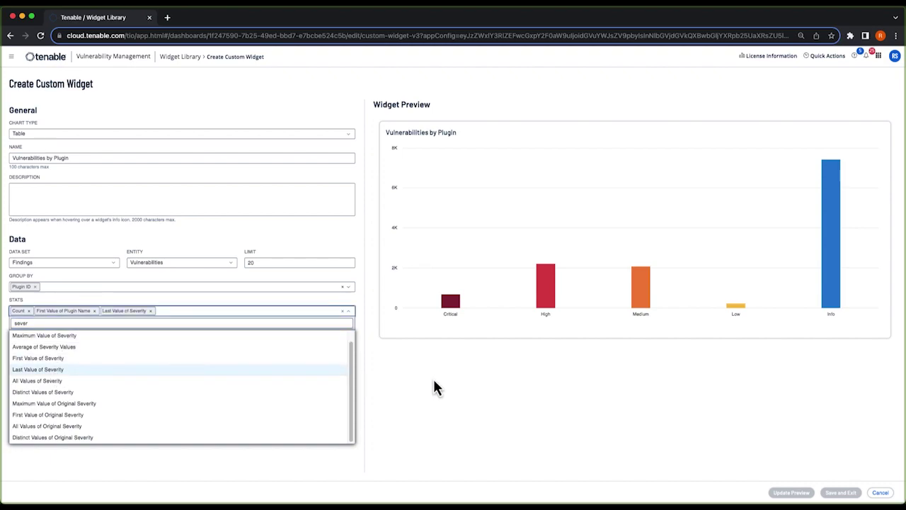
pyautogui.click(473, 387)
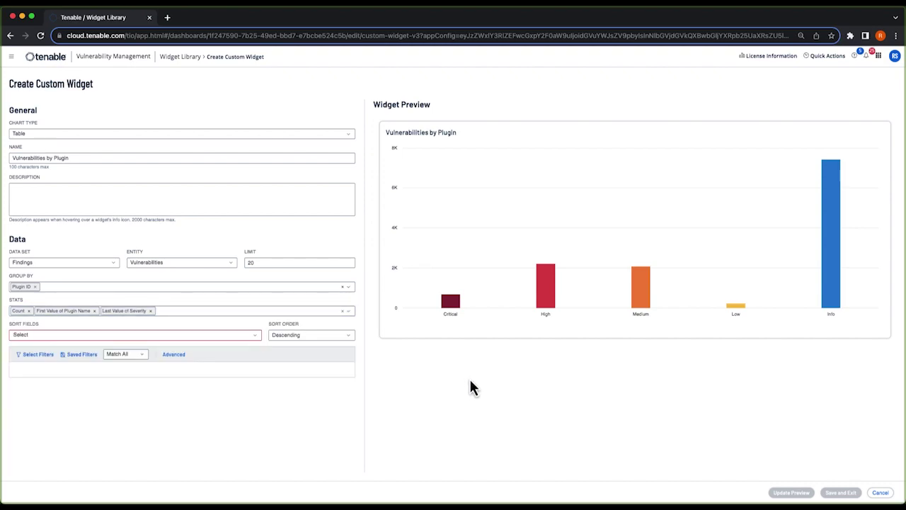
pyautogui.click(64, 339)
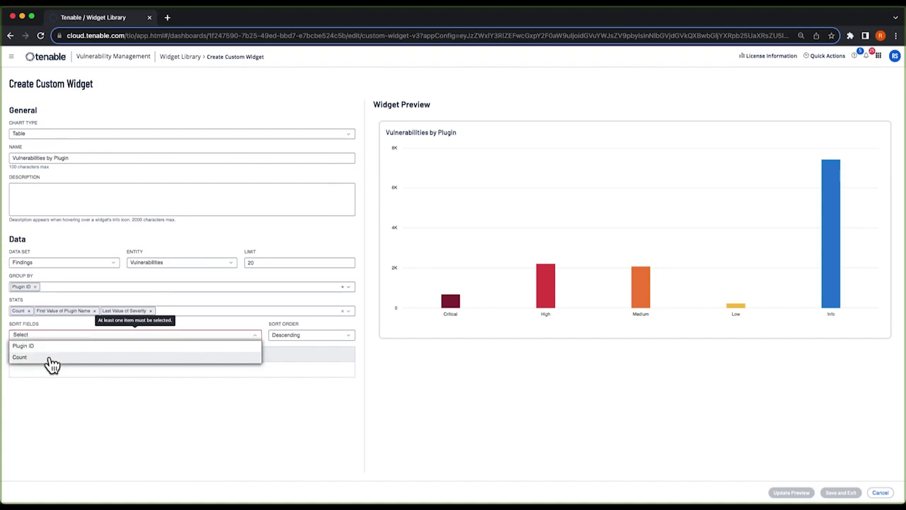
pyautogui.click(52, 359)
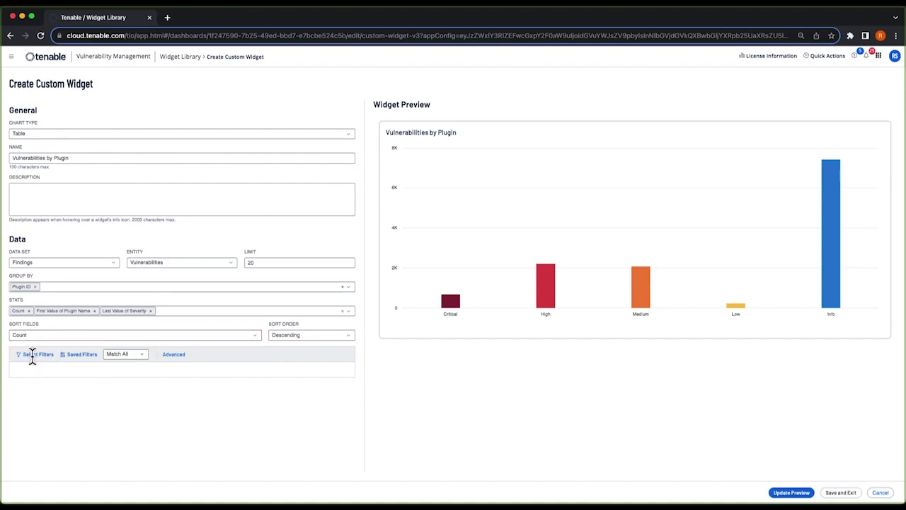
# Add a Severity filter set to "is not equal to" Info and refresh the widget preview
pyautogui.click(31, 354)
pyautogui.write('sever')
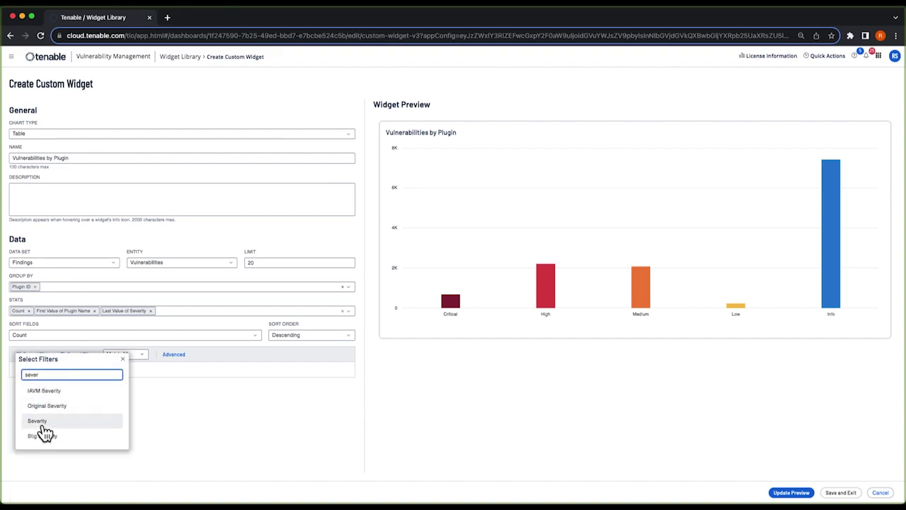
pyautogui.click(39, 421)
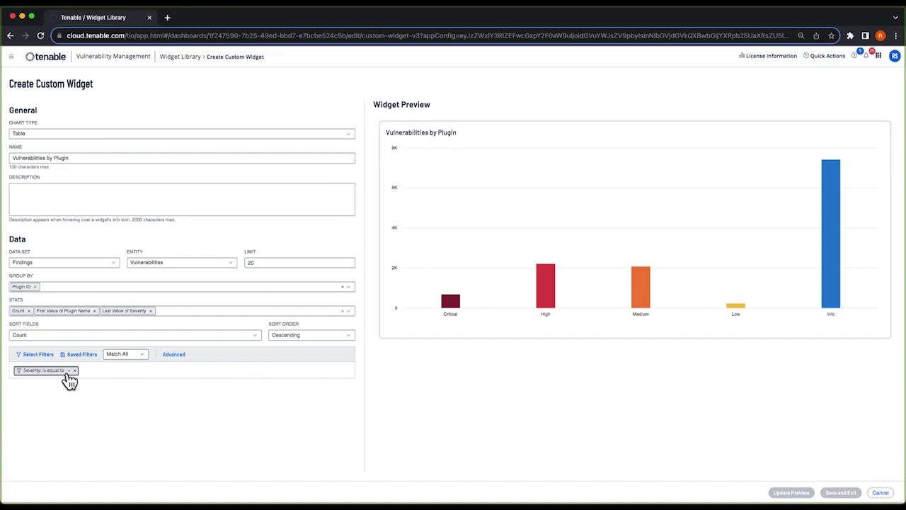
pyautogui.click(66, 373)
pyautogui.click(51, 398)
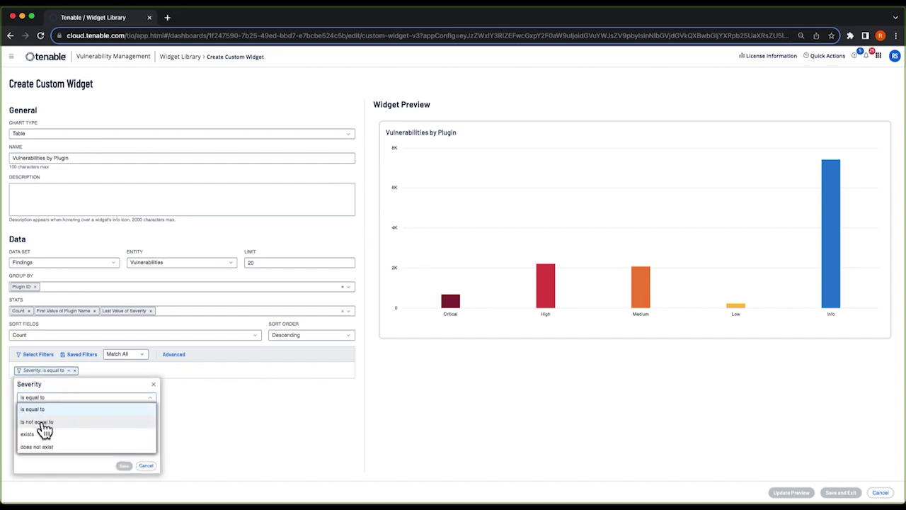
pyautogui.click(43, 421)
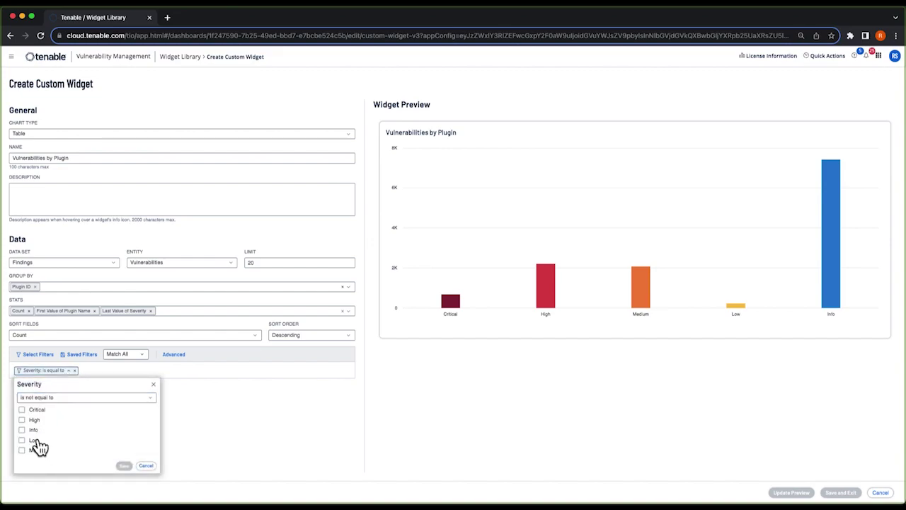
pyautogui.click(32, 432)
pyautogui.click(125, 467)
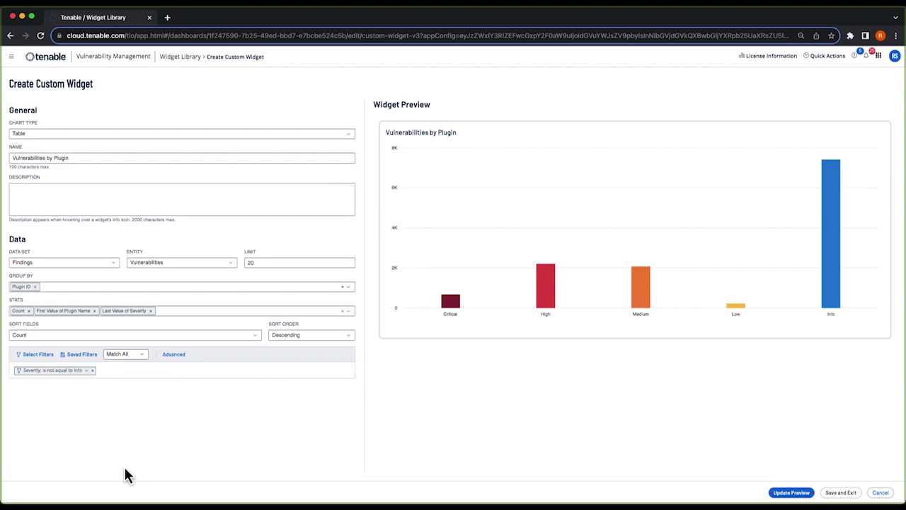
pyautogui.click(794, 492)
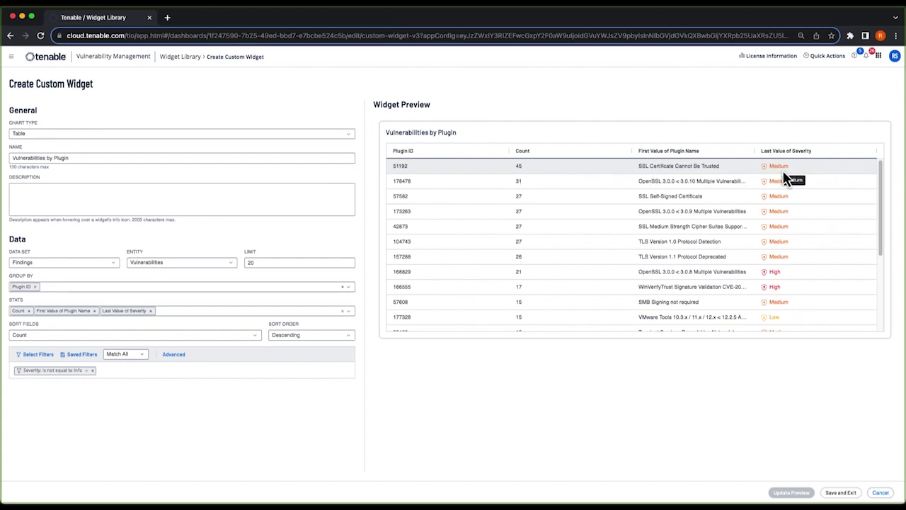
# Sort the previewed table by Count in ascending and descending order, and by Last Value of Severity in descending order
pyautogui.click(598, 155)
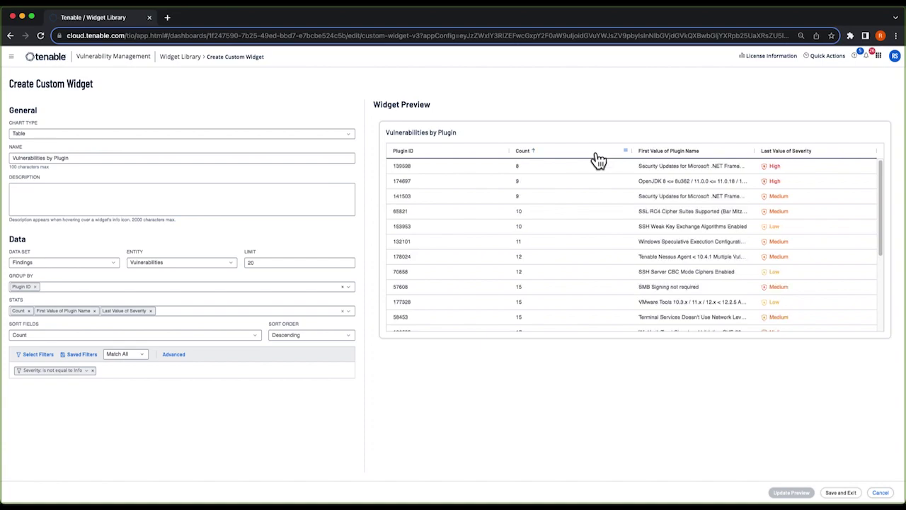
pyautogui.click(598, 157)
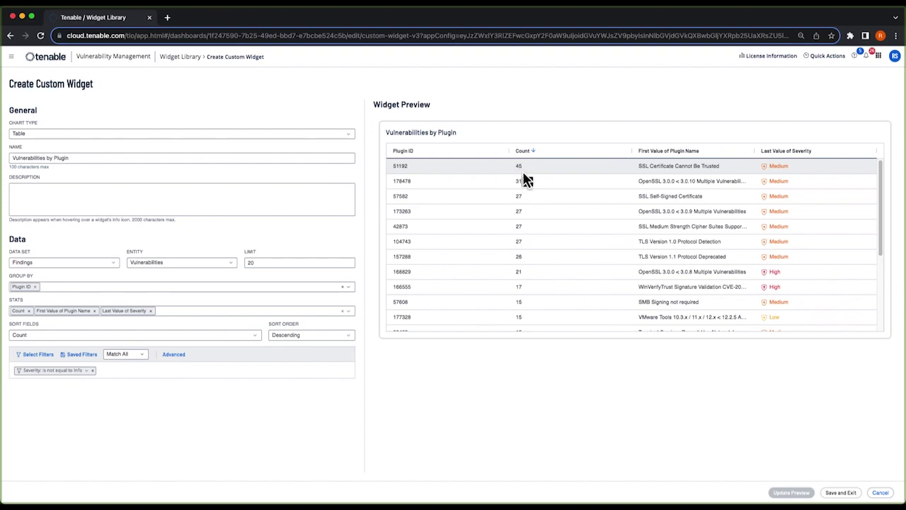
pyautogui.click(821, 156)
pyautogui.click(823, 158)
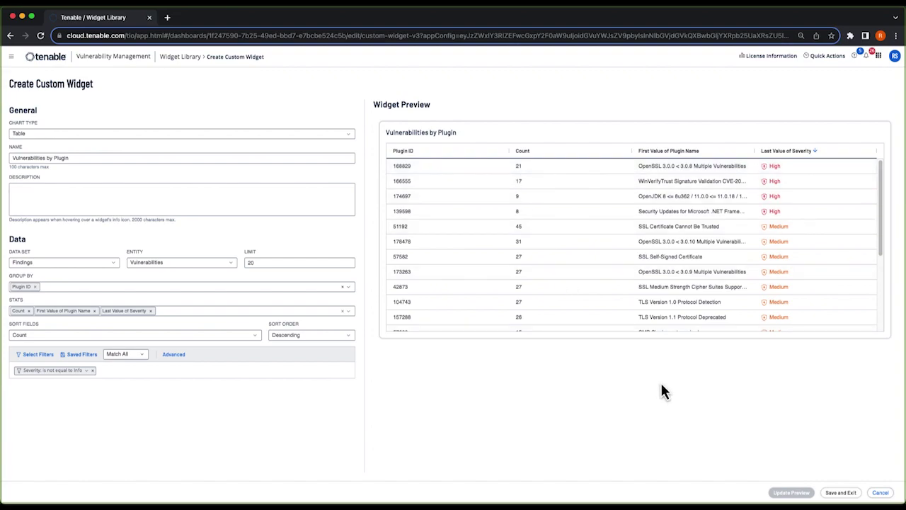
# Save the Vulnerabilities by Plugin widget to the dashboard and finish editing the Environment Overview dashboard
pyautogui.click(840, 494)
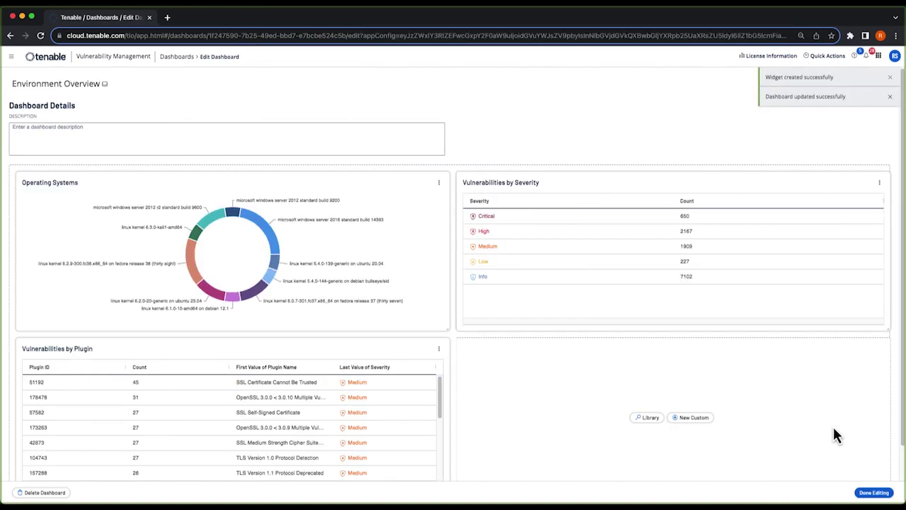
pyautogui.click(873, 493)
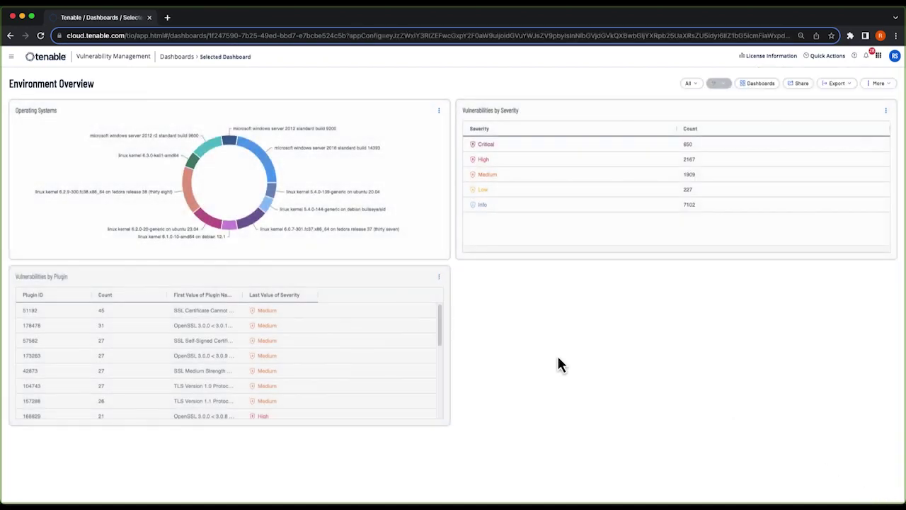